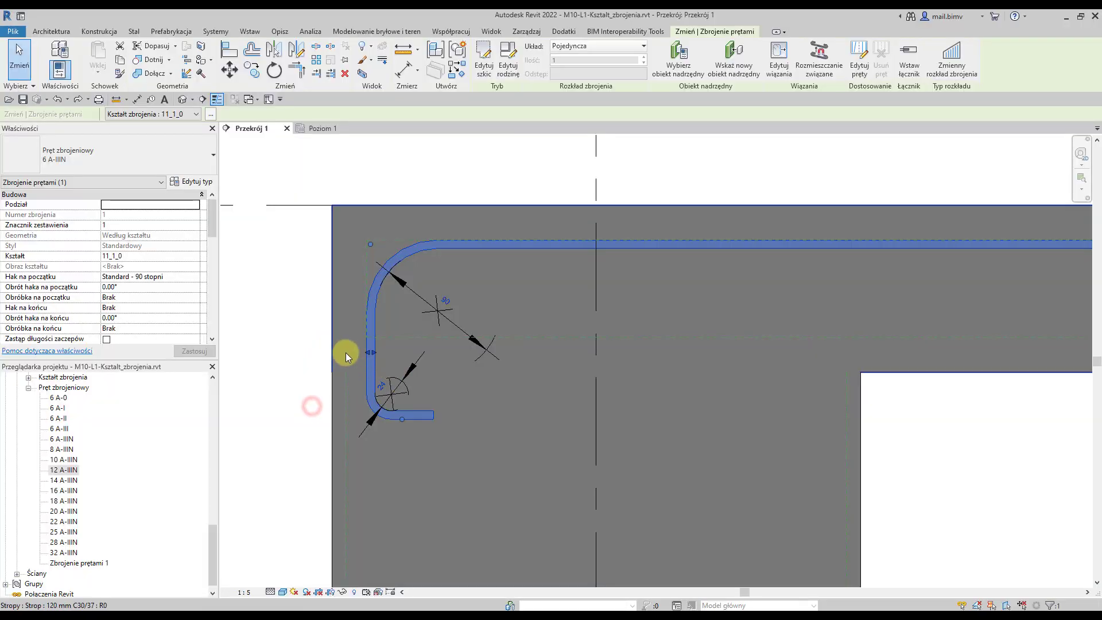
- Inspect the 6 A-IIIN bar type: 90 mm bend and 24 mm hook diameters
click(309, 359)
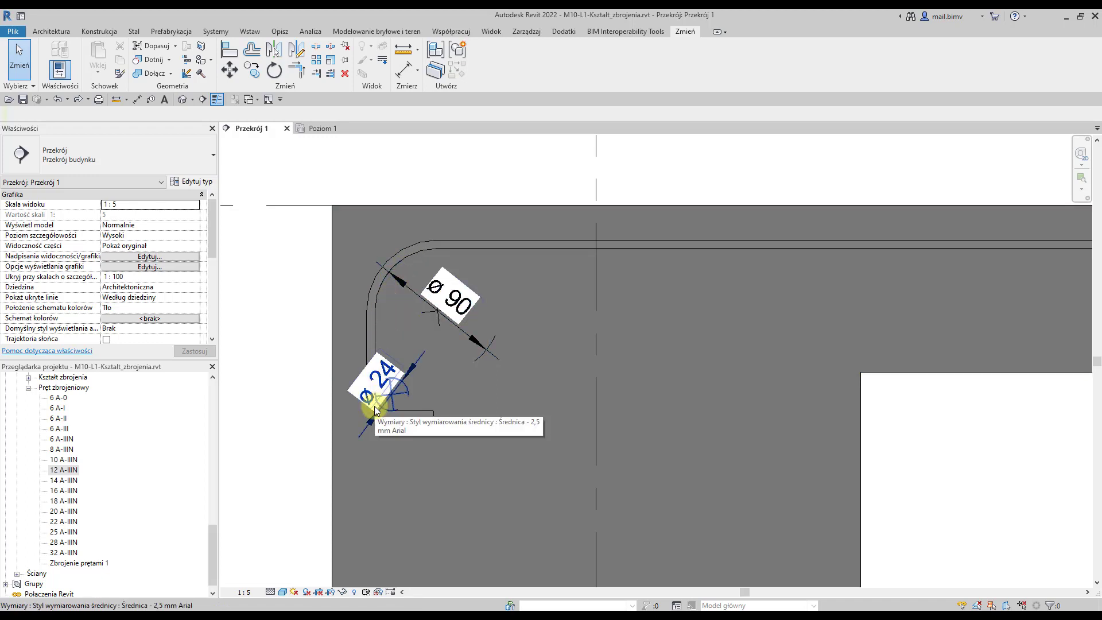
click(187, 184)
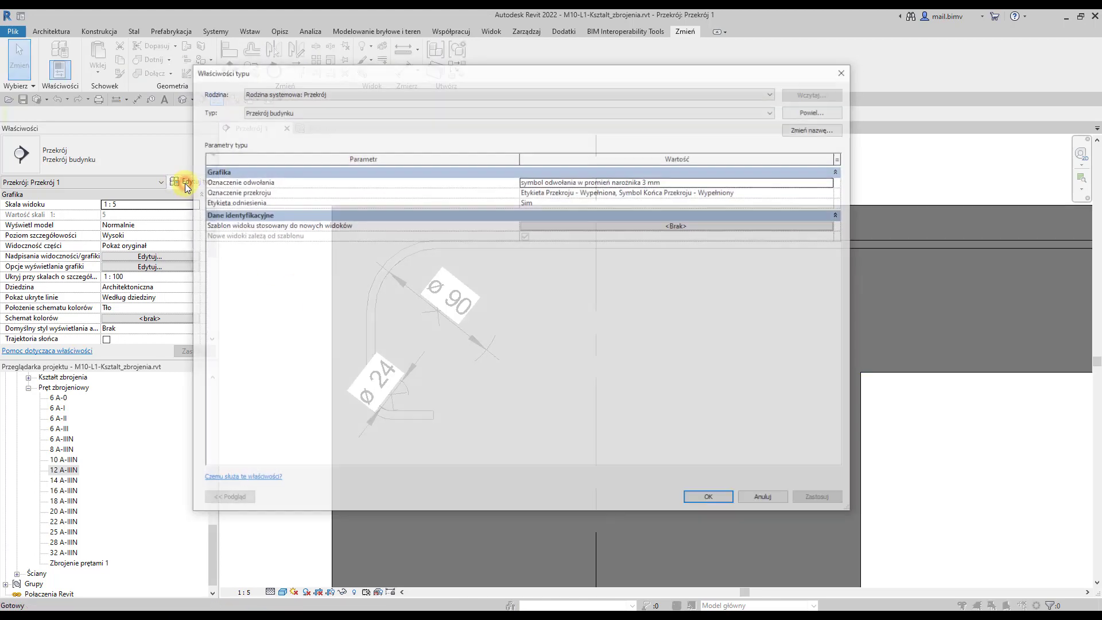
click(763, 501)
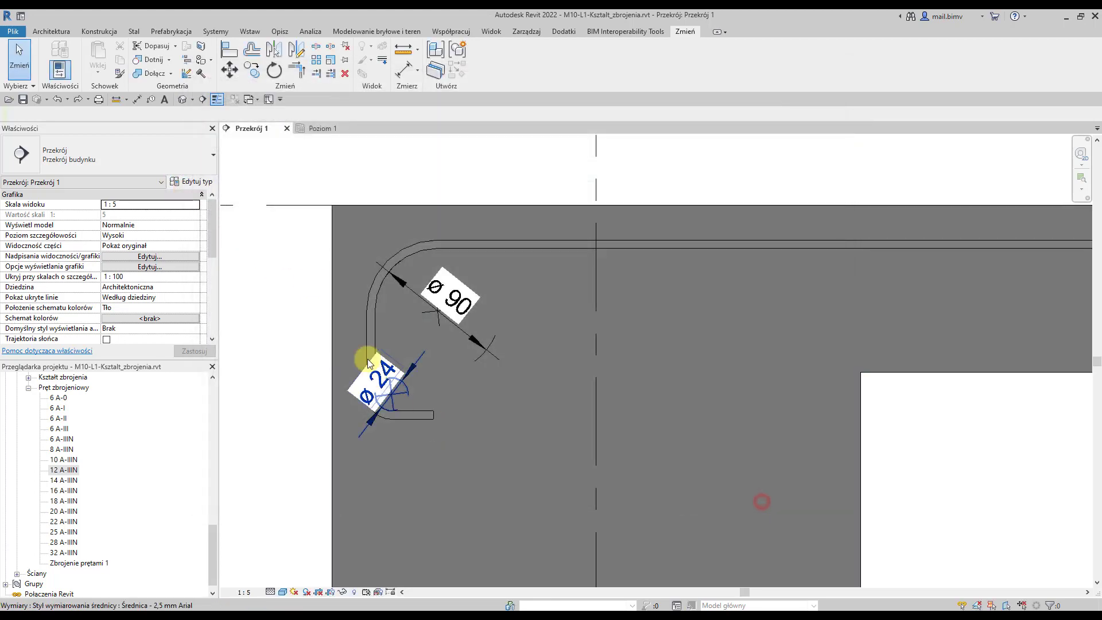
click(367, 347)
click(187, 182)
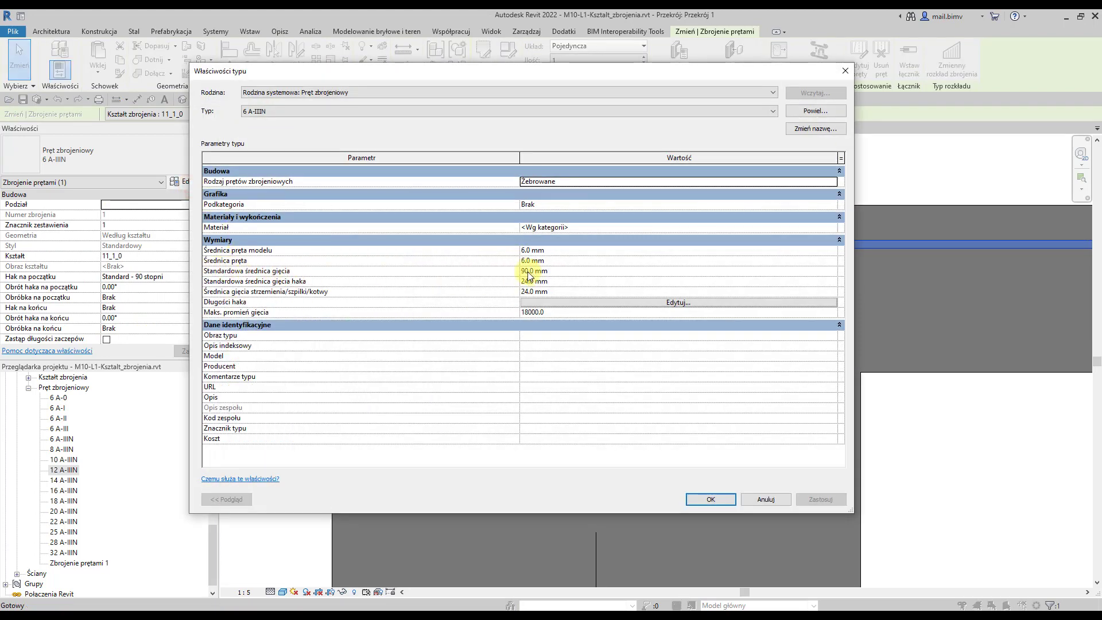
mouse_move(298, 281)
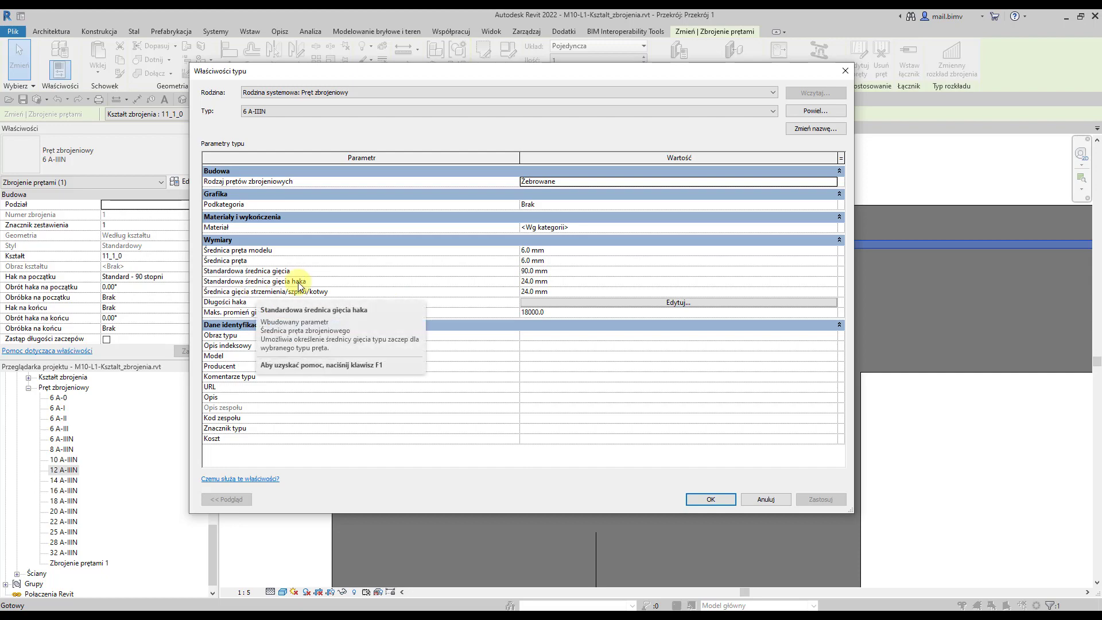
key(alt+Tab)
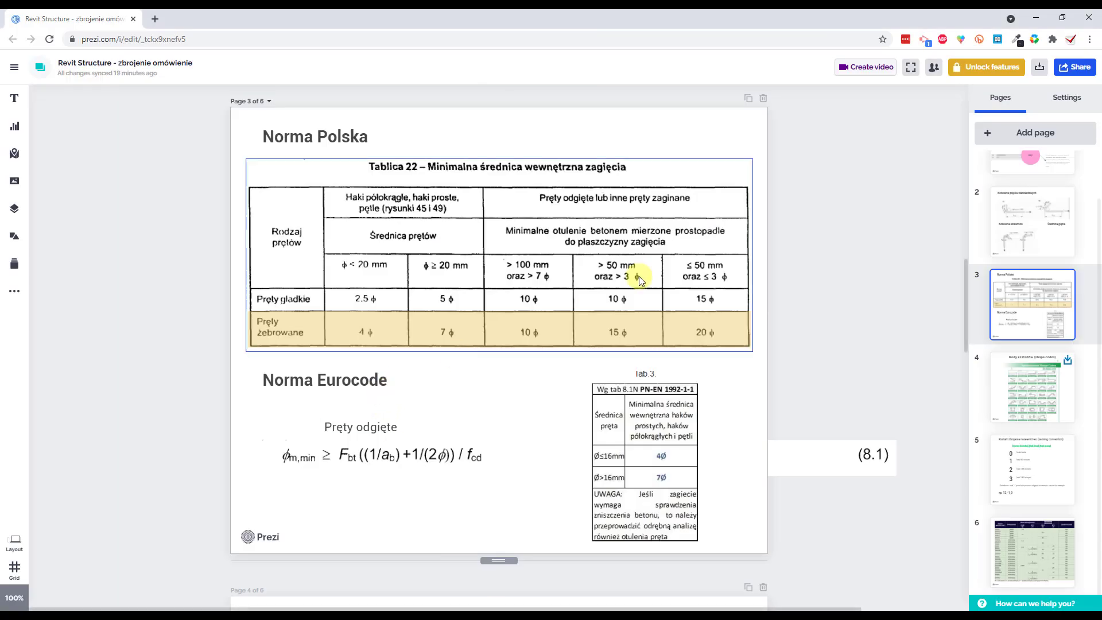
- Read the Tablica 22 ribbed-bar minimum bend diameters full screen, then go back to Revit
click(911, 68)
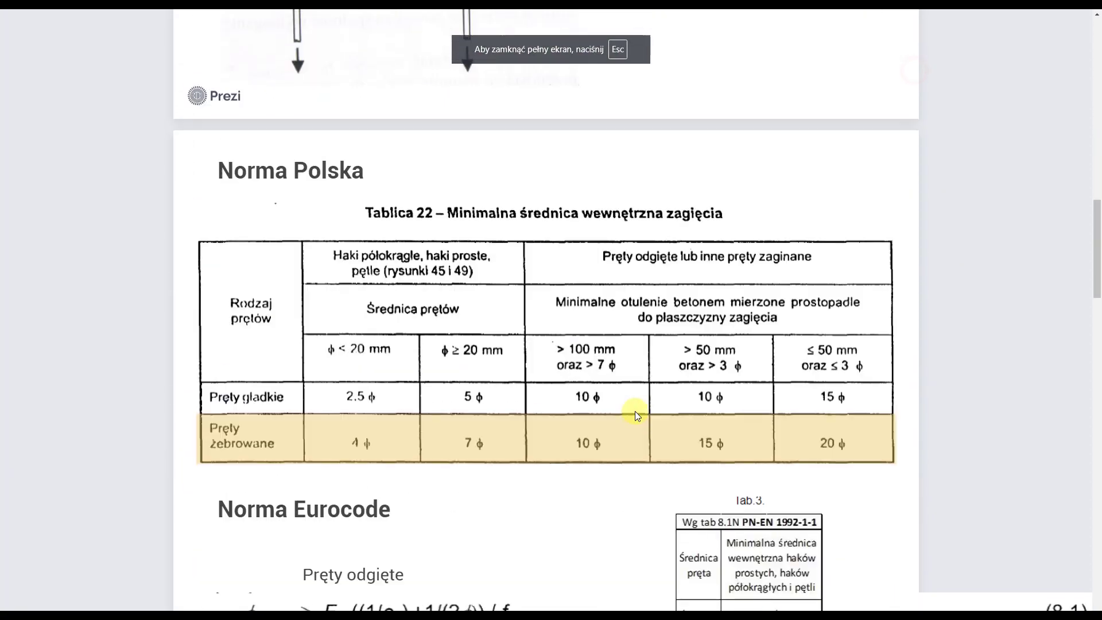
scroll(635, 411, down, 2)
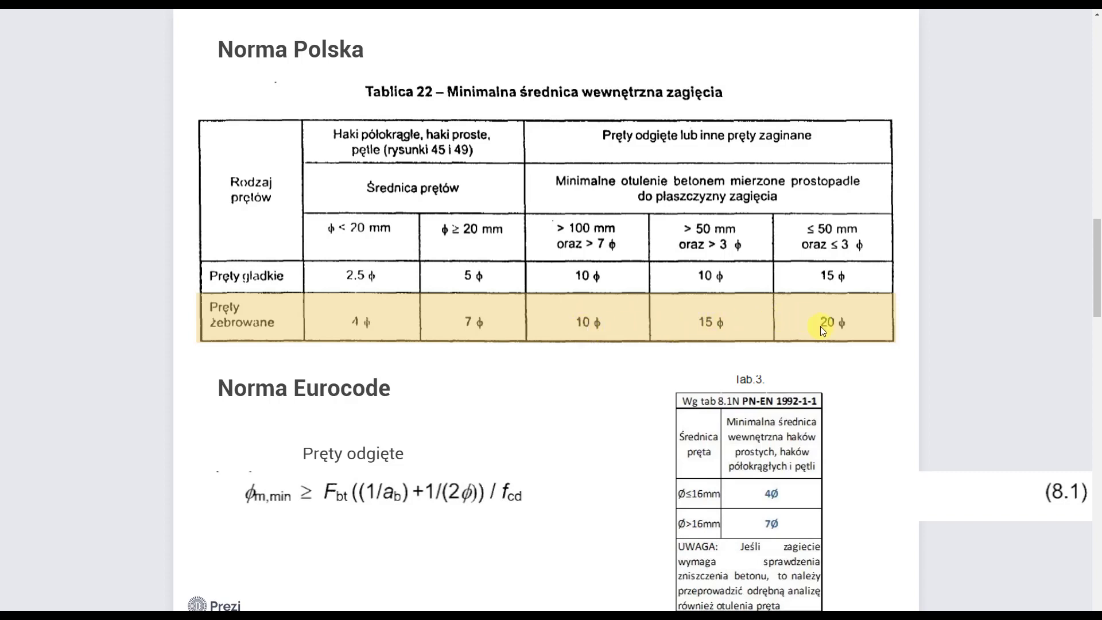
key(Escape)
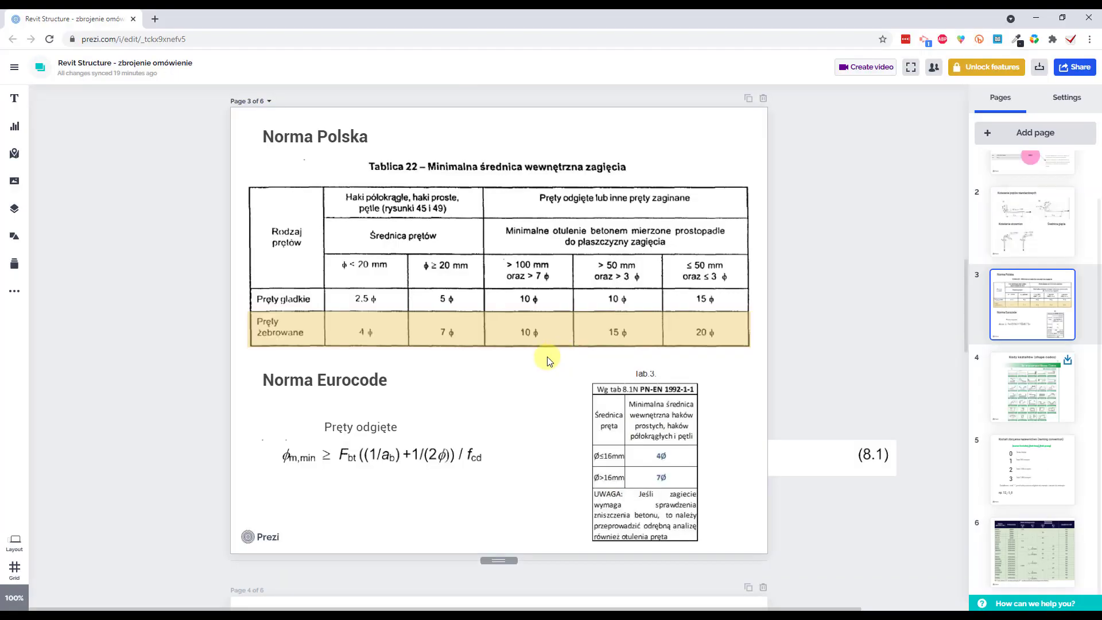
key(alt+Tab)
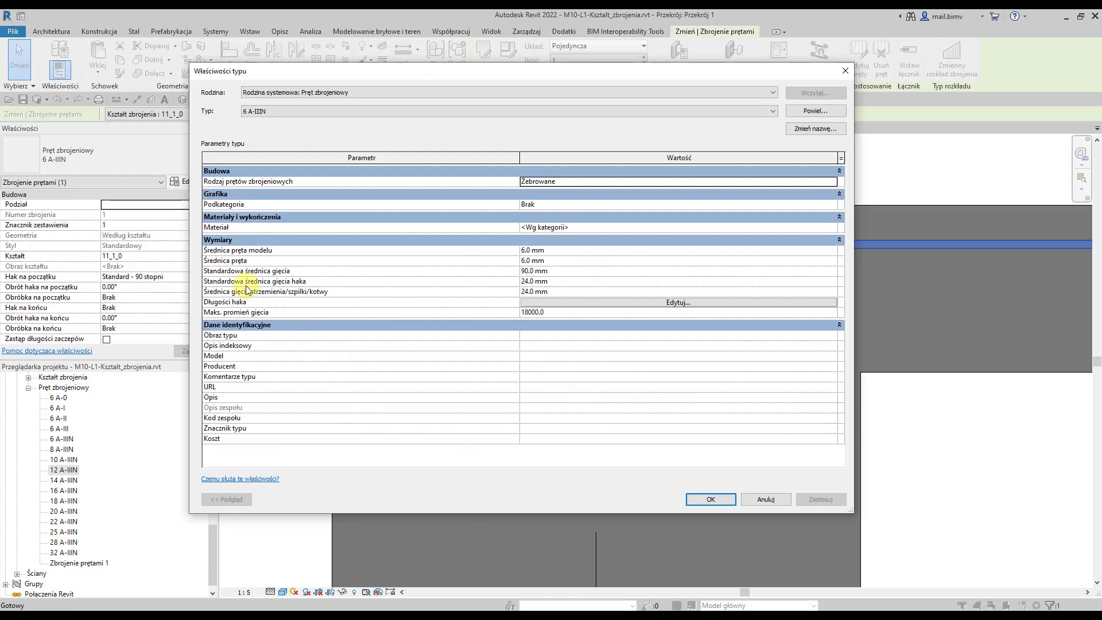
- Leave the 90.0 mm bend unchanged; inspect 22 A-IIIN: 330 mm bend, 154 mm hook
click(531, 271)
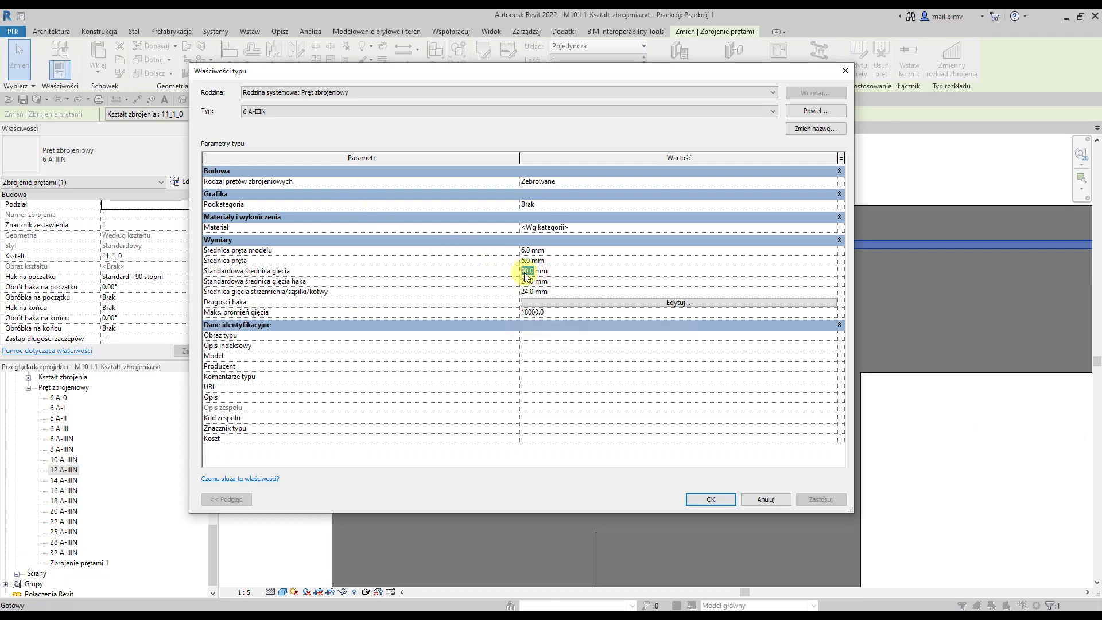
double_click(532, 271)
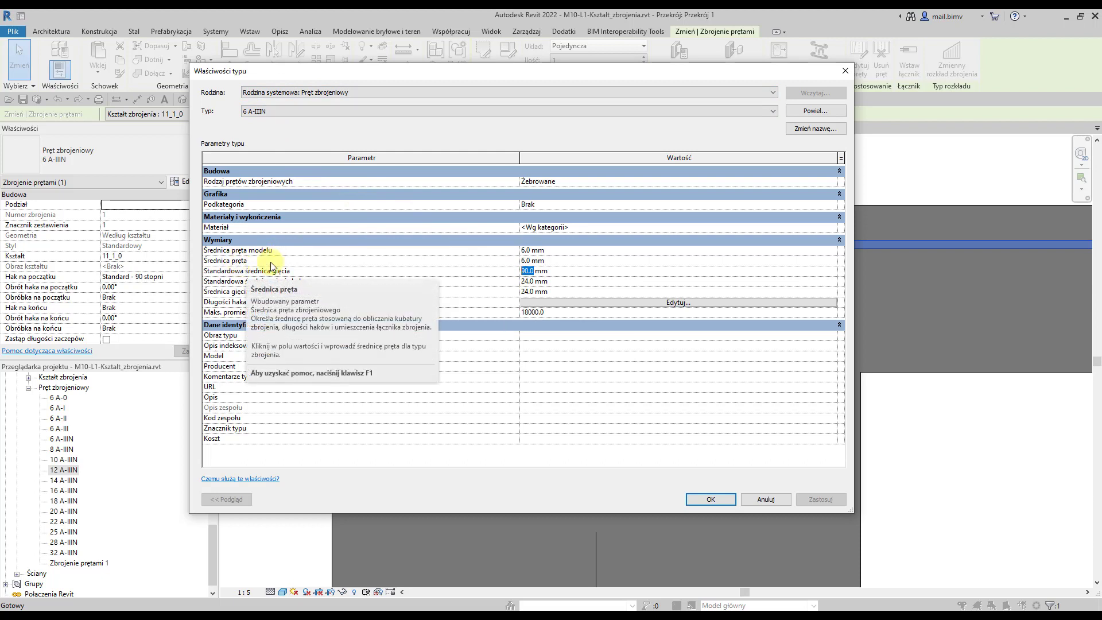
click(526, 271)
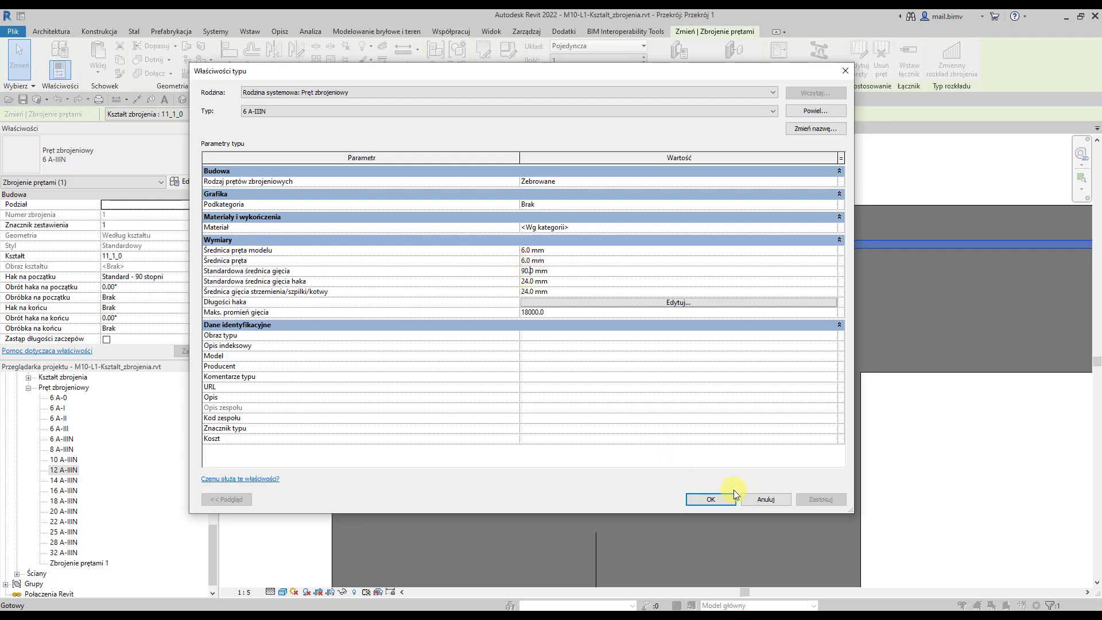
click(761, 495)
double_click(62, 522)
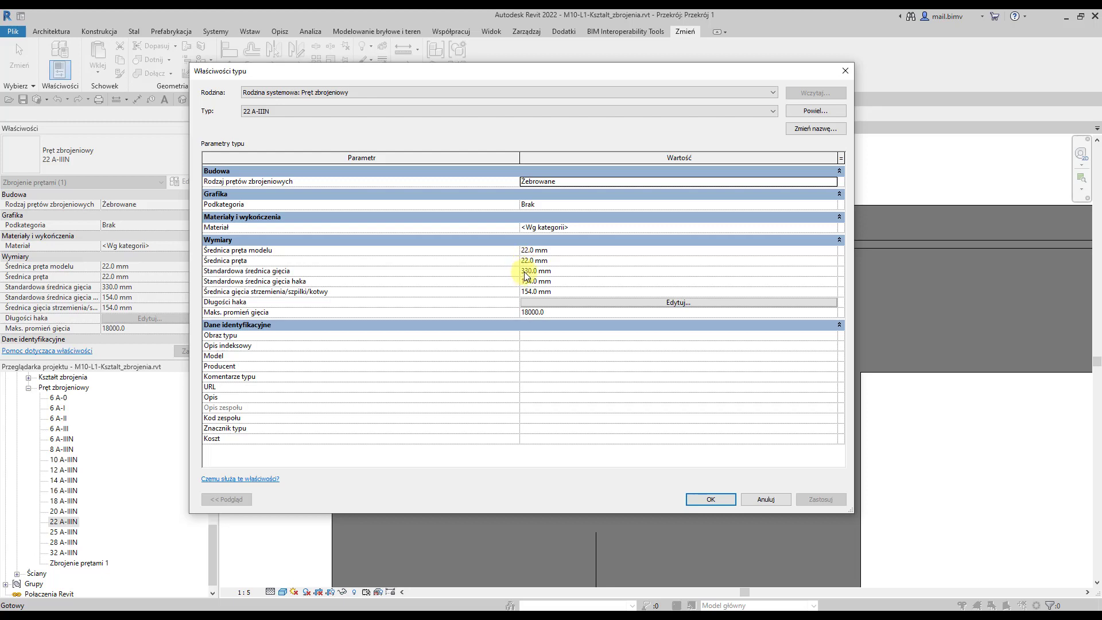
click(710, 499)
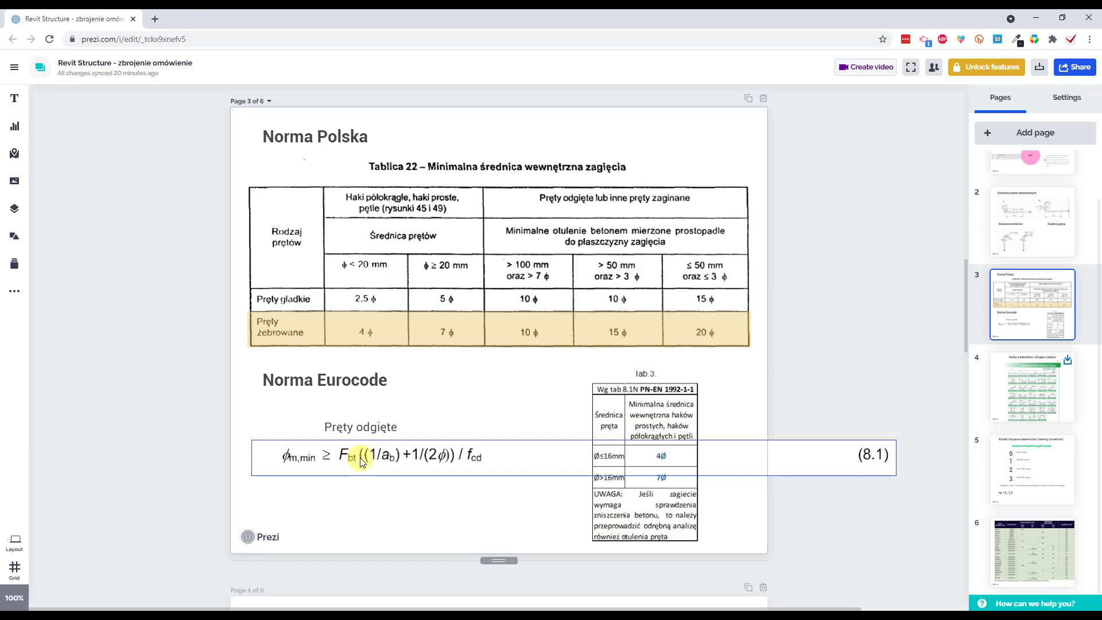
- Return to Revit after reviewing Eurocode formula 8.1 and the Tab. 3 hook diameters
click(510, 608)
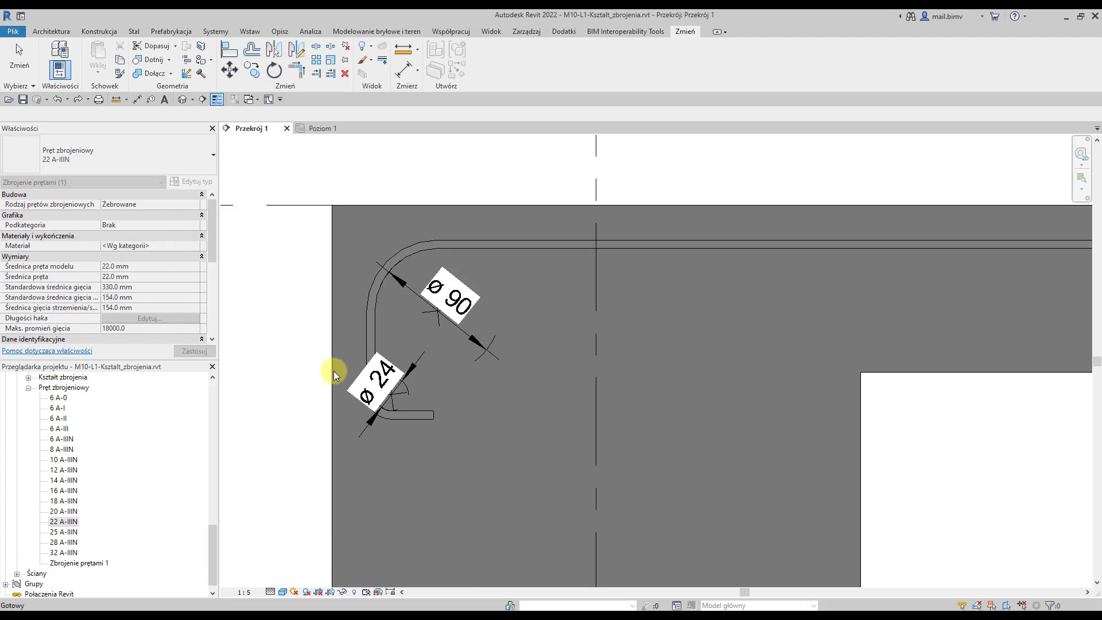
click(368, 328)
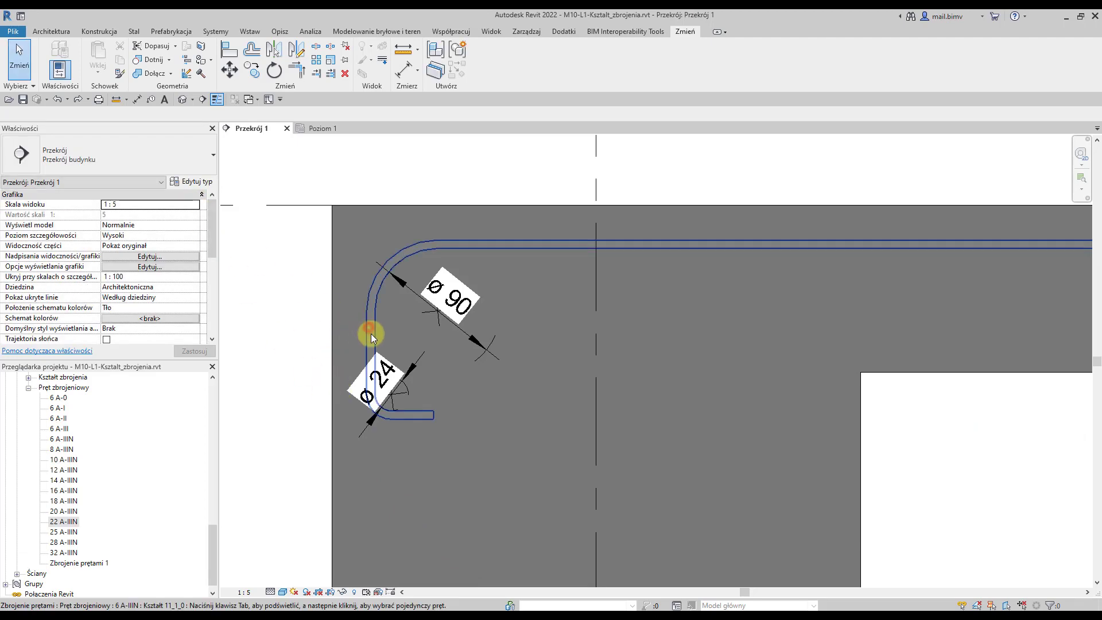
click(182, 182)
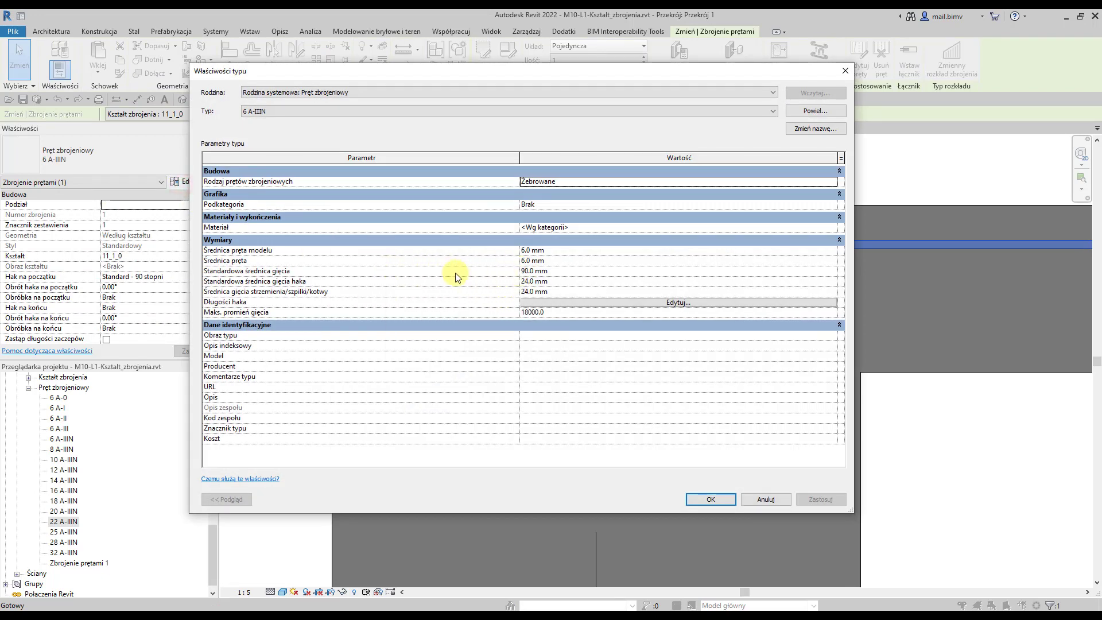
click(761, 499)
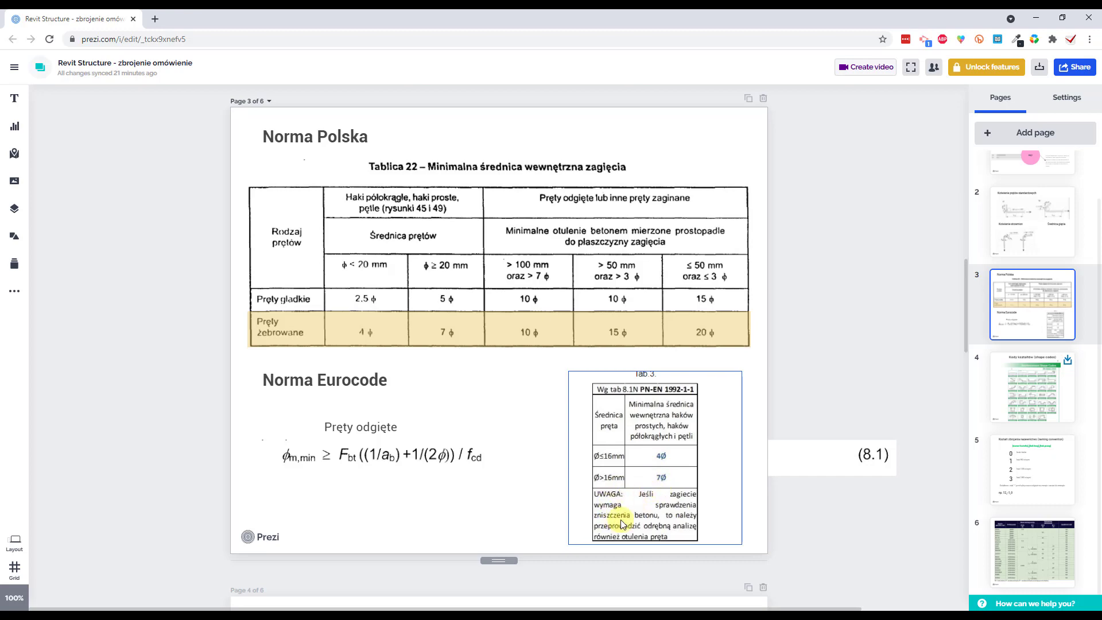
mouse_move(510, 605)
click(591, 577)
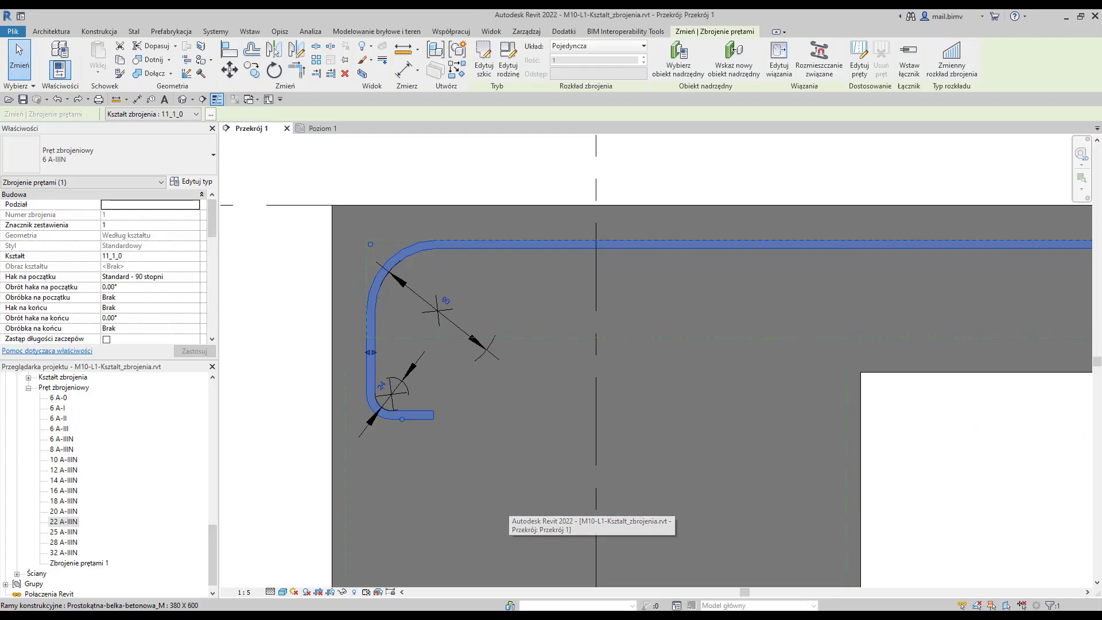
click(185, 182)
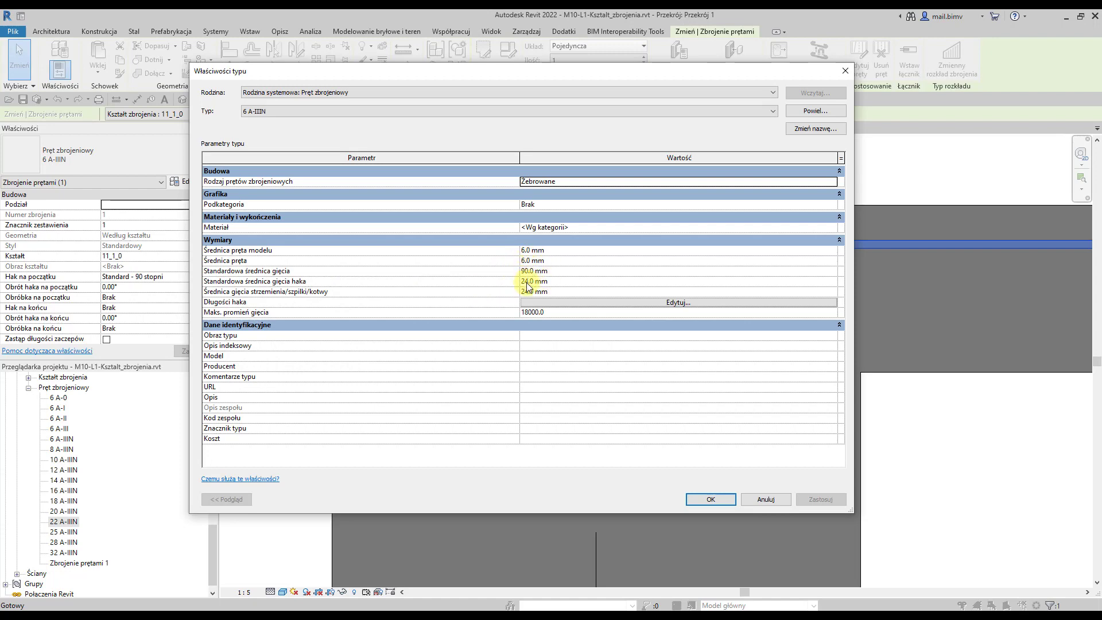
click(756, 501)
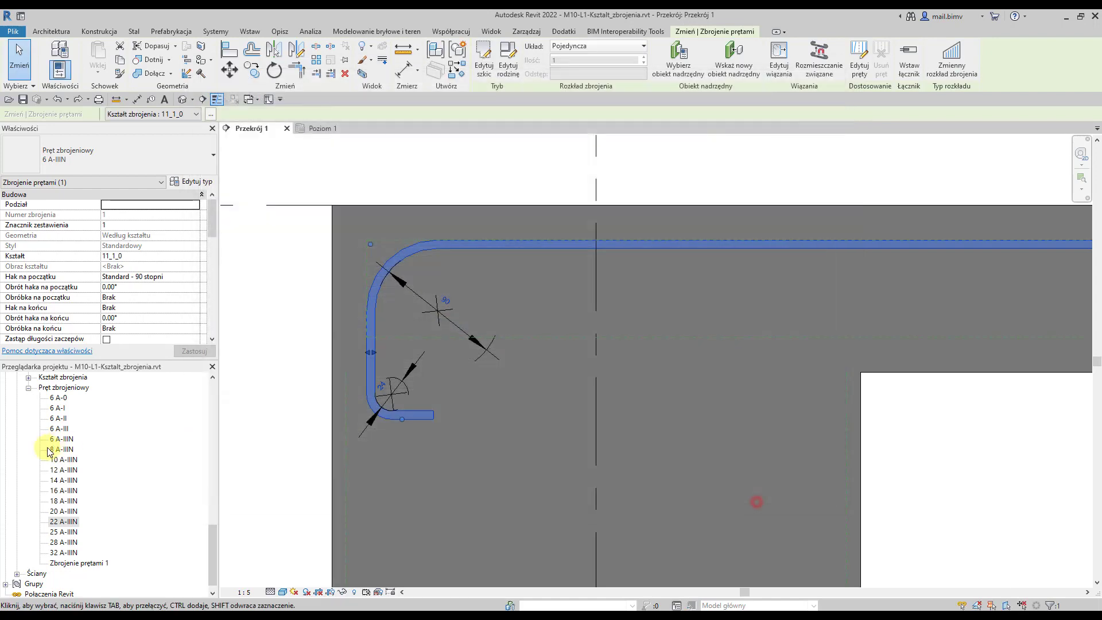
double_click(55, 522)
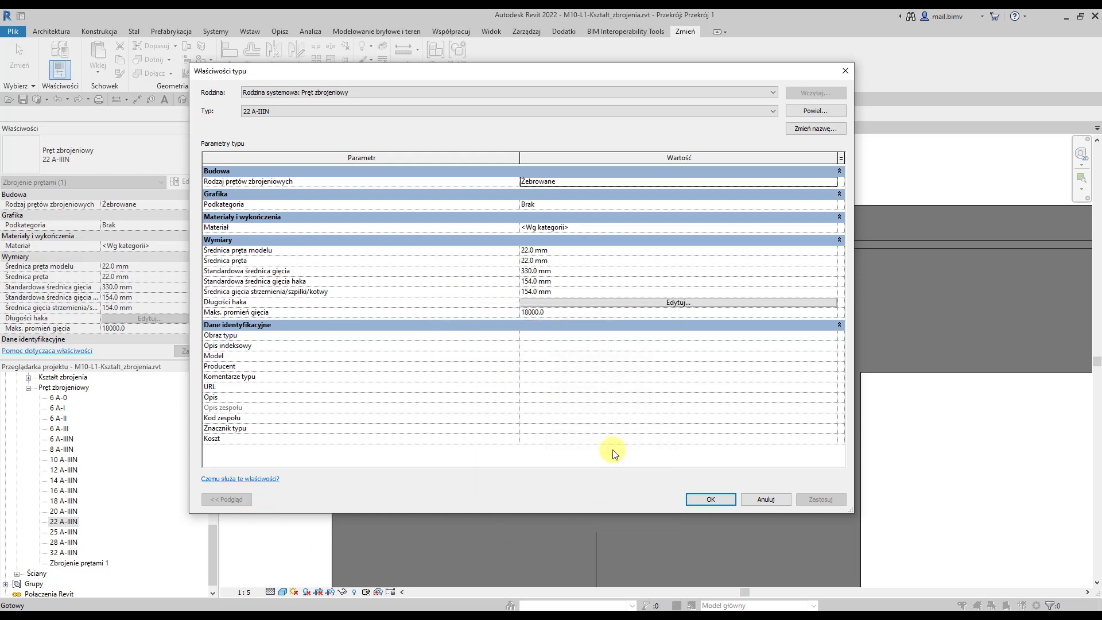
click(710, 500)
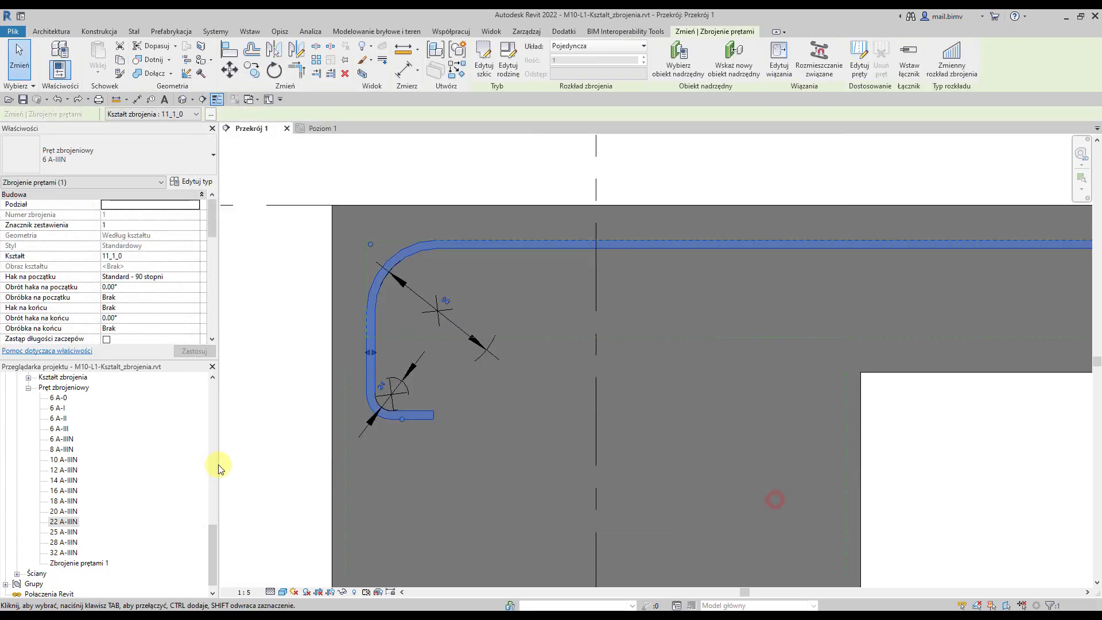
click(295, 457)
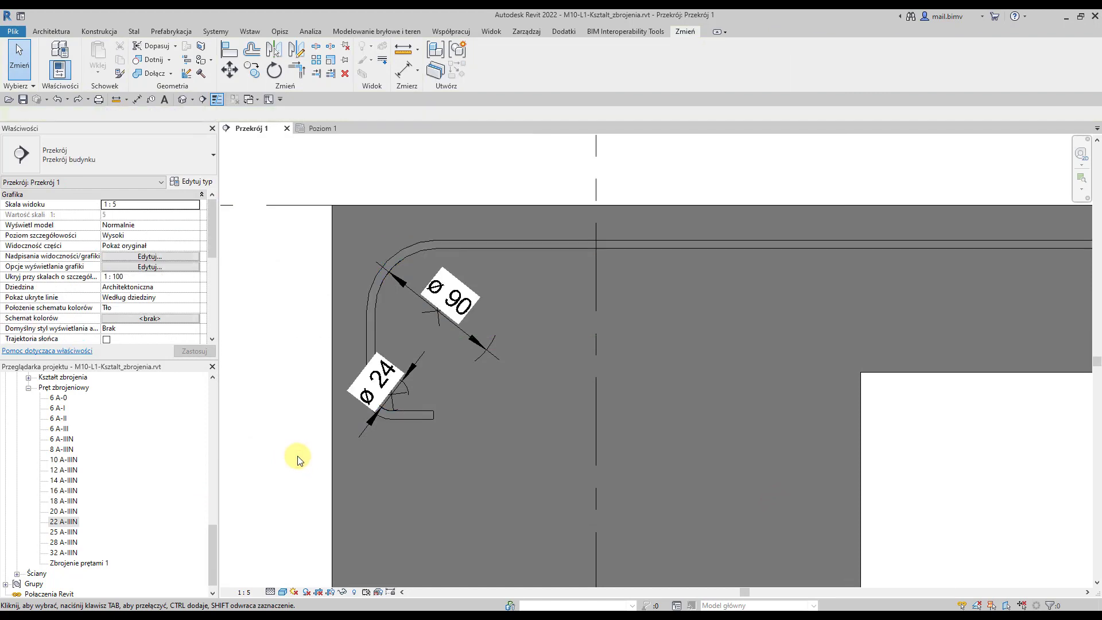
- Delete the ø24 diameter dimension on the bar's hook
scroll(401, 424, up, 2)
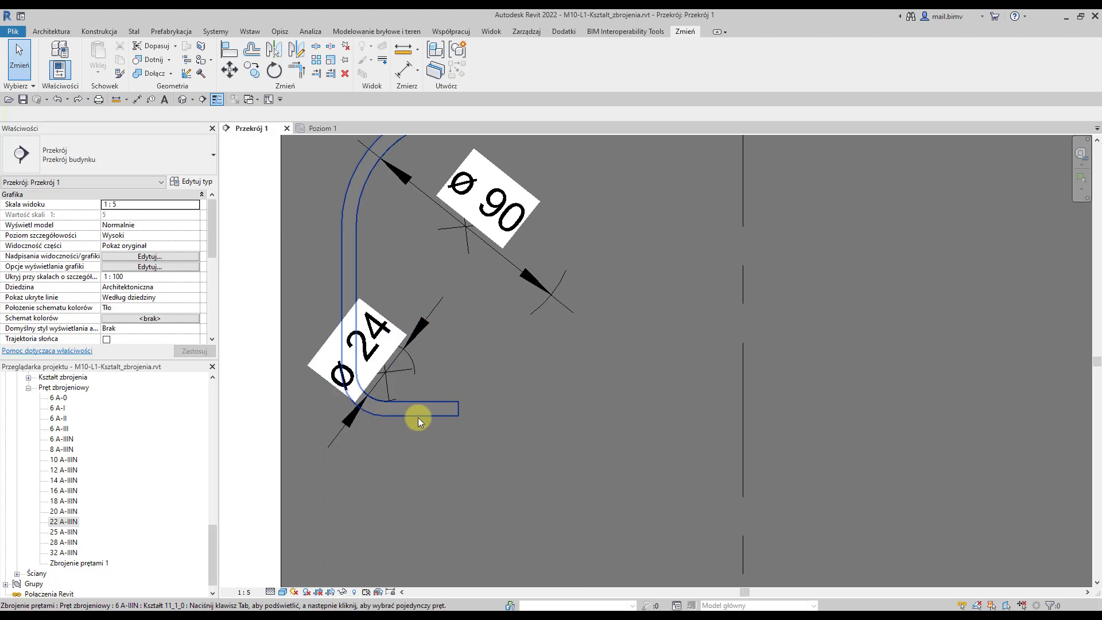
click(379, 381)
key(Delete)
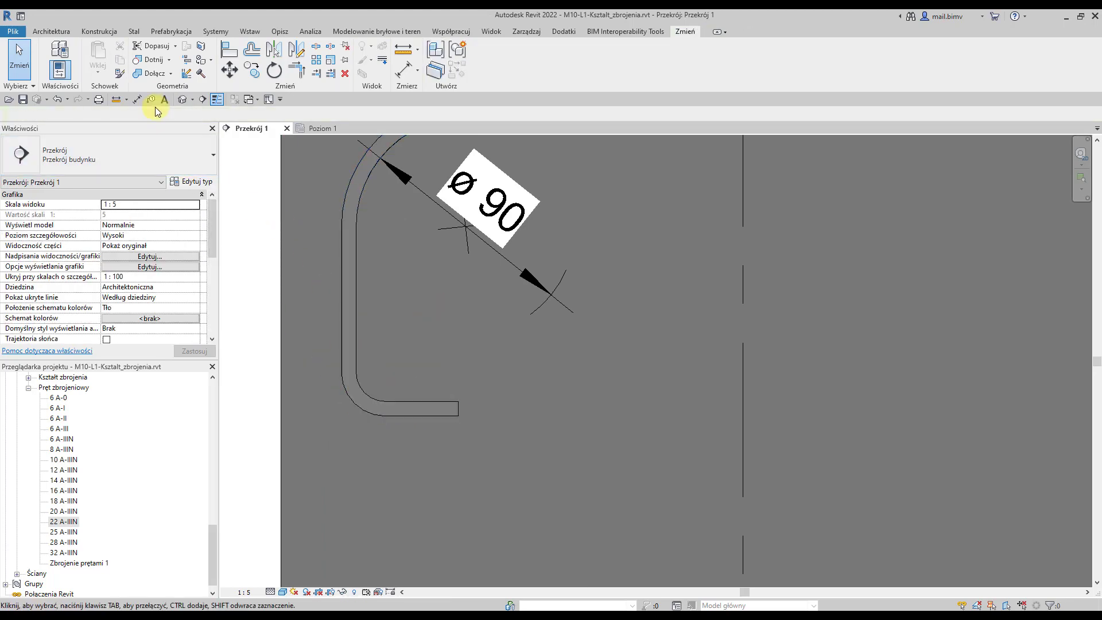
- Add a 48 aligned dimension from the bar end to its outer left edge, below the hook
click(139, 99)
click(460, 411)
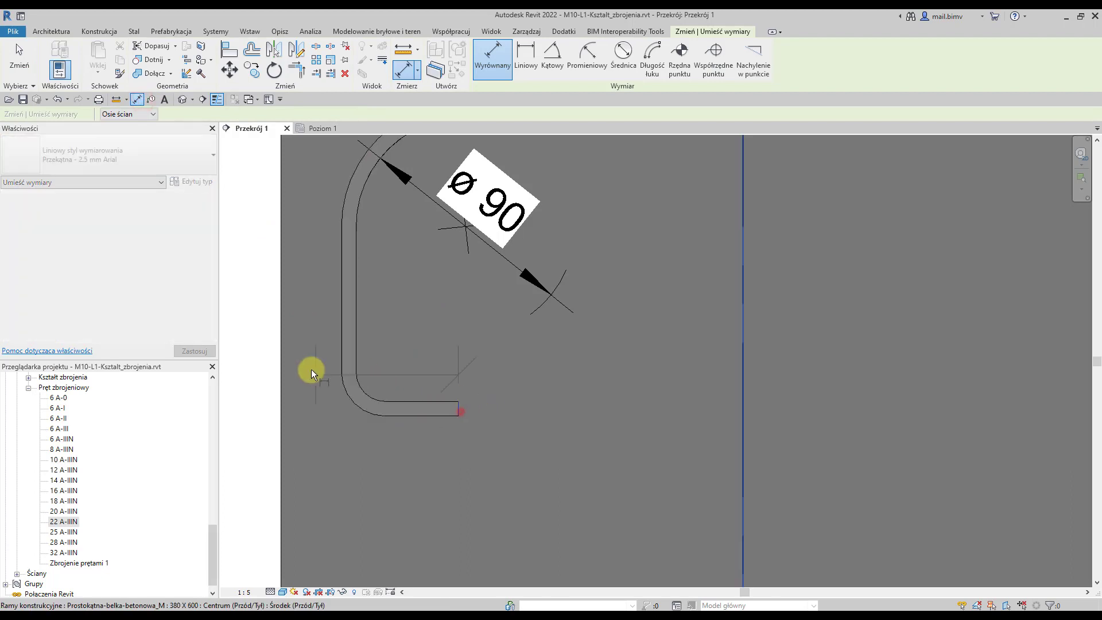
click(338, 350)
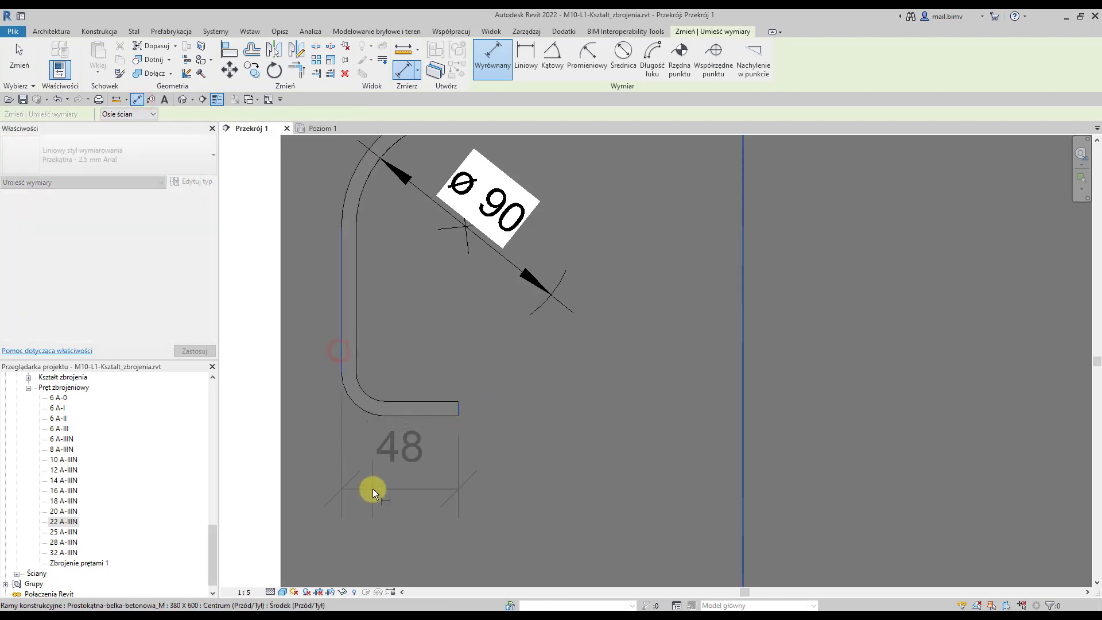
click(405, 496)
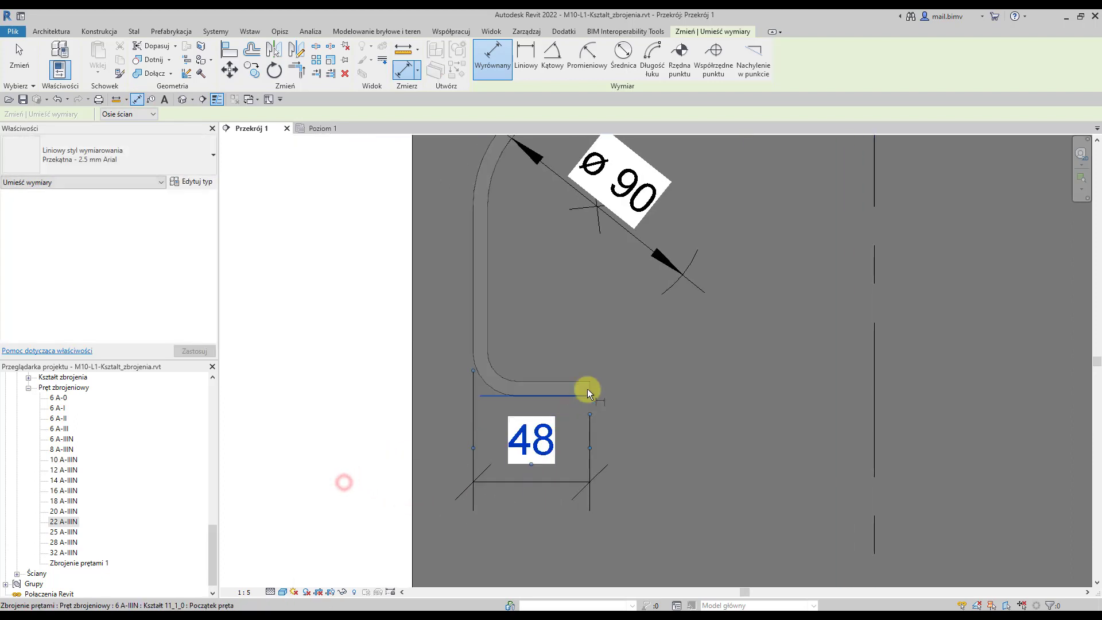
scroll(539, 387, up, 3)
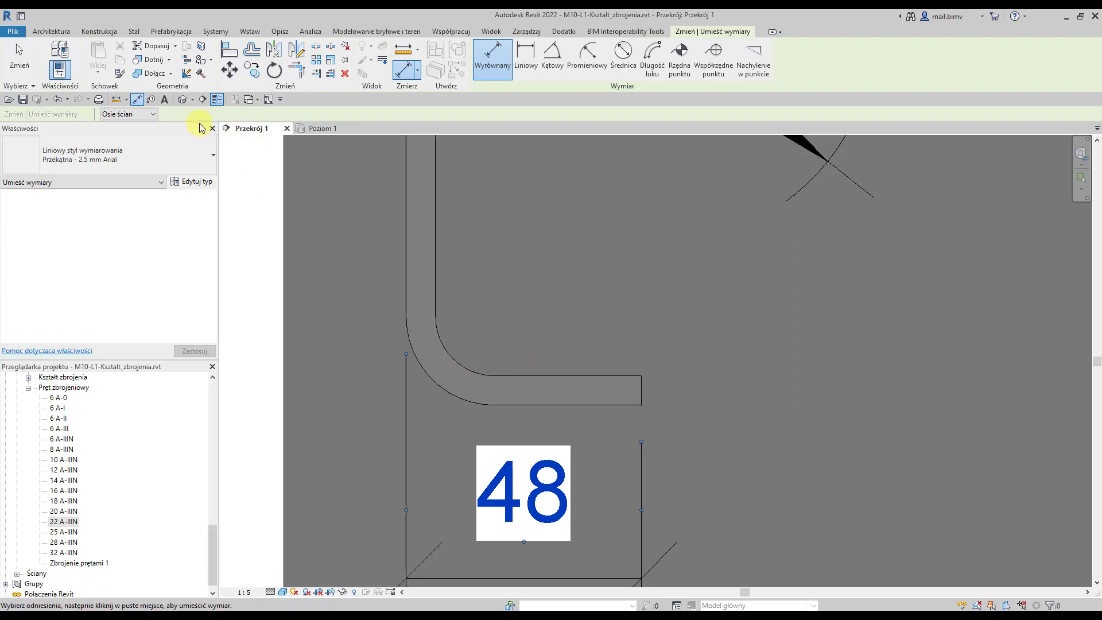
- Start a detail line at the bar's bend, then cancel it
click(280, 31)
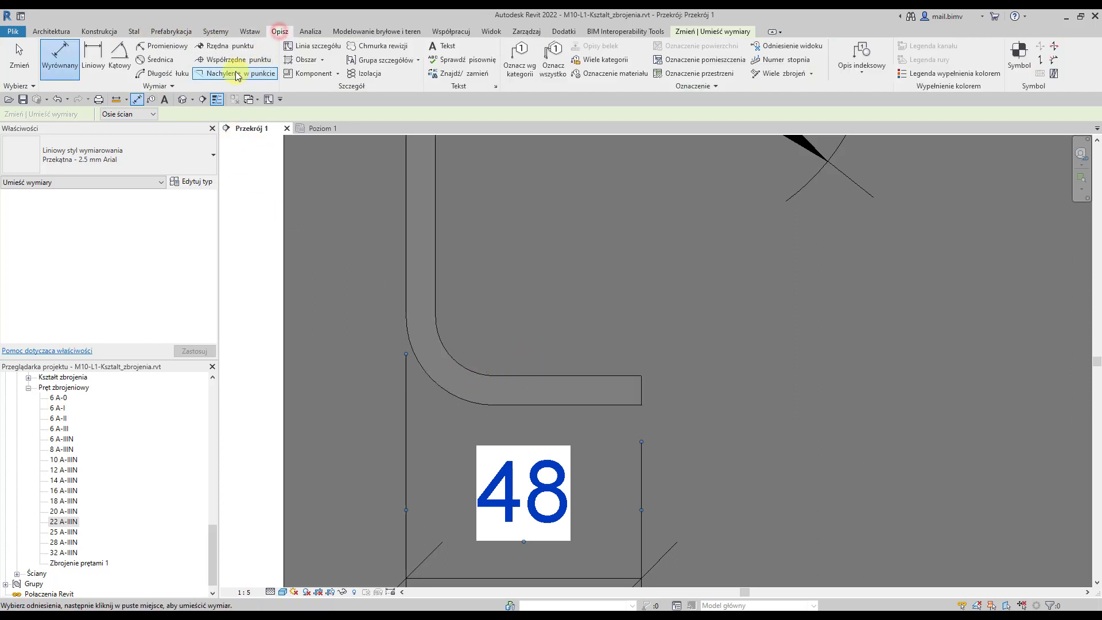
click(311, 46)
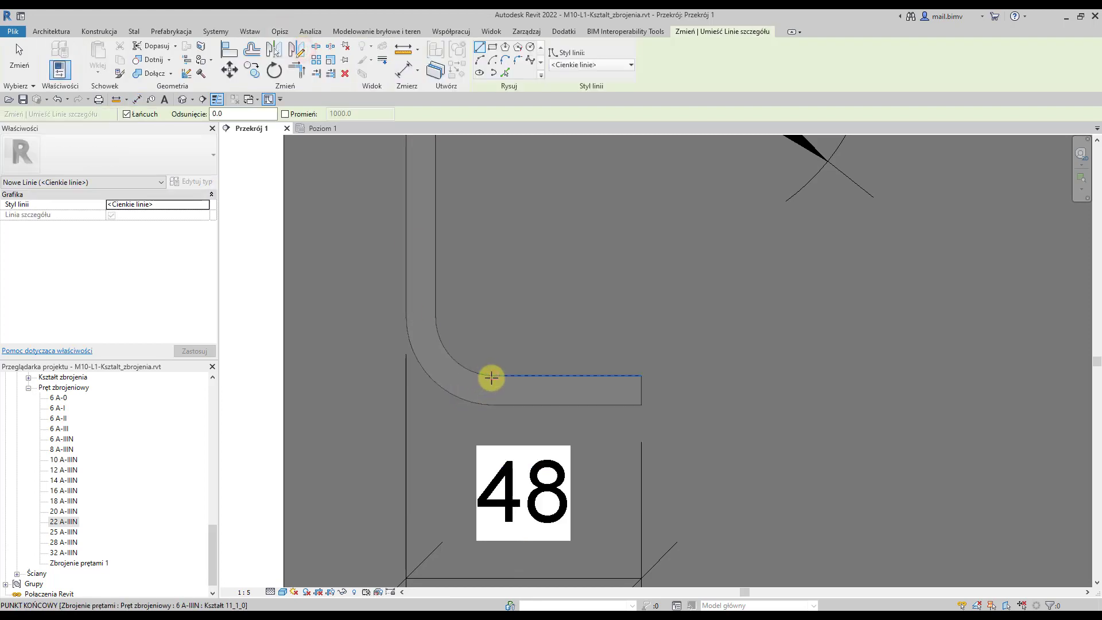
click(494, 412)
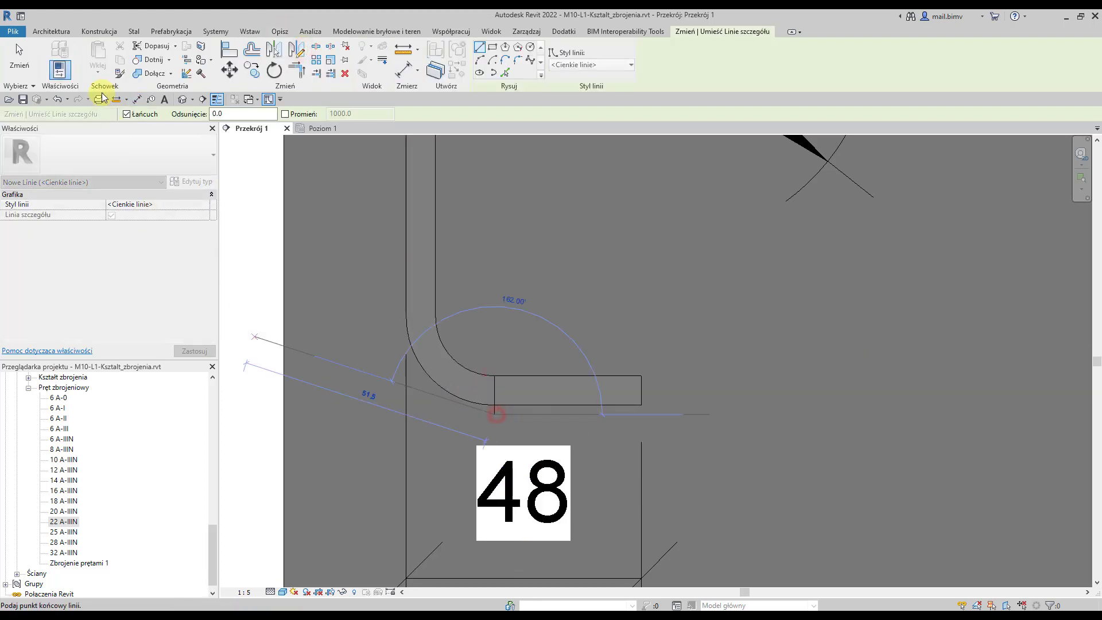
click(20, 60)
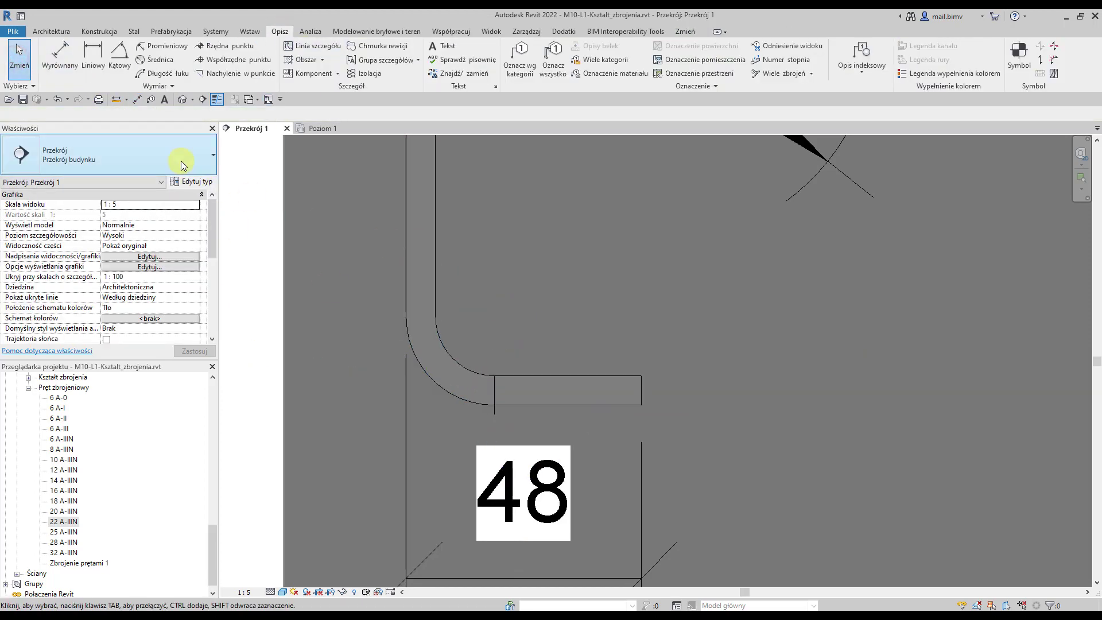
- Place a 30 aligned dimension across the hook's straight leg above the bar, then select the bar
click(137, 100)
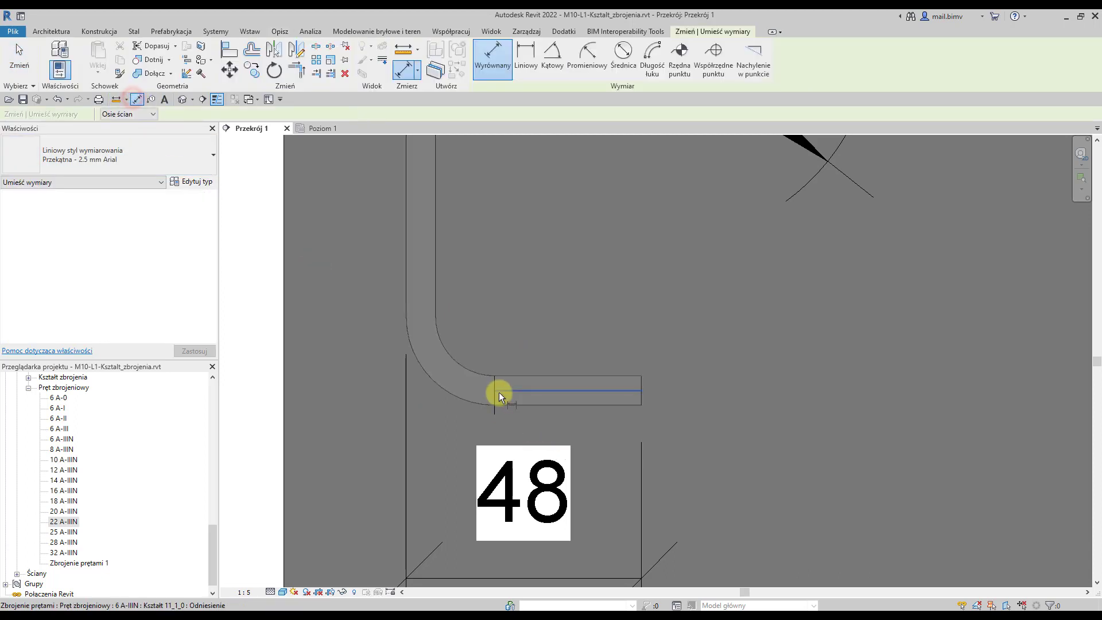
click(495, 411)
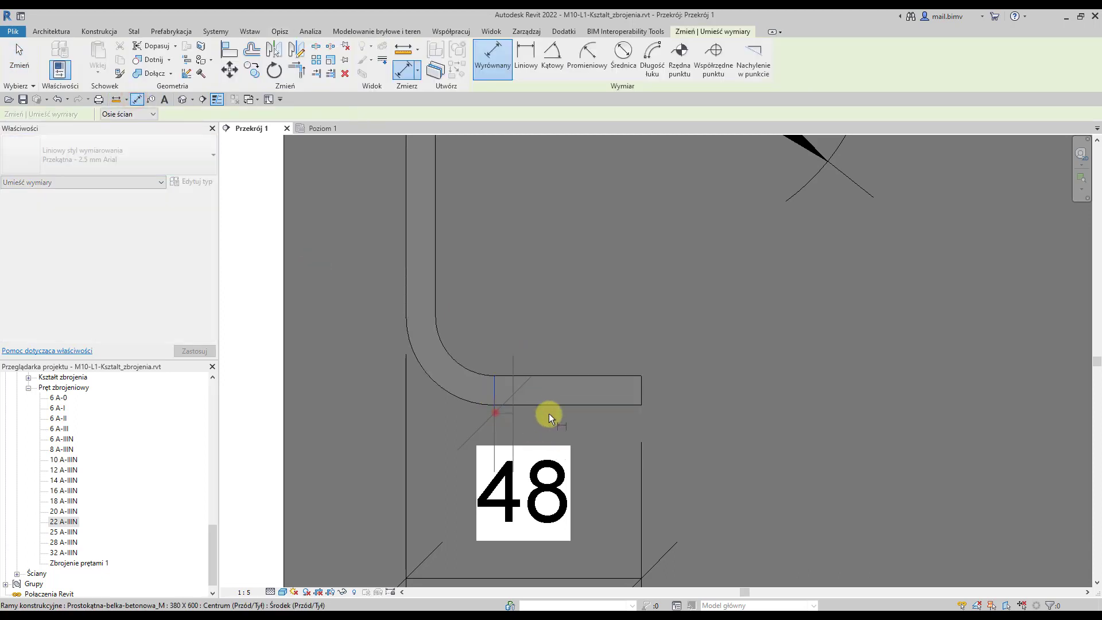
click(639, 395)
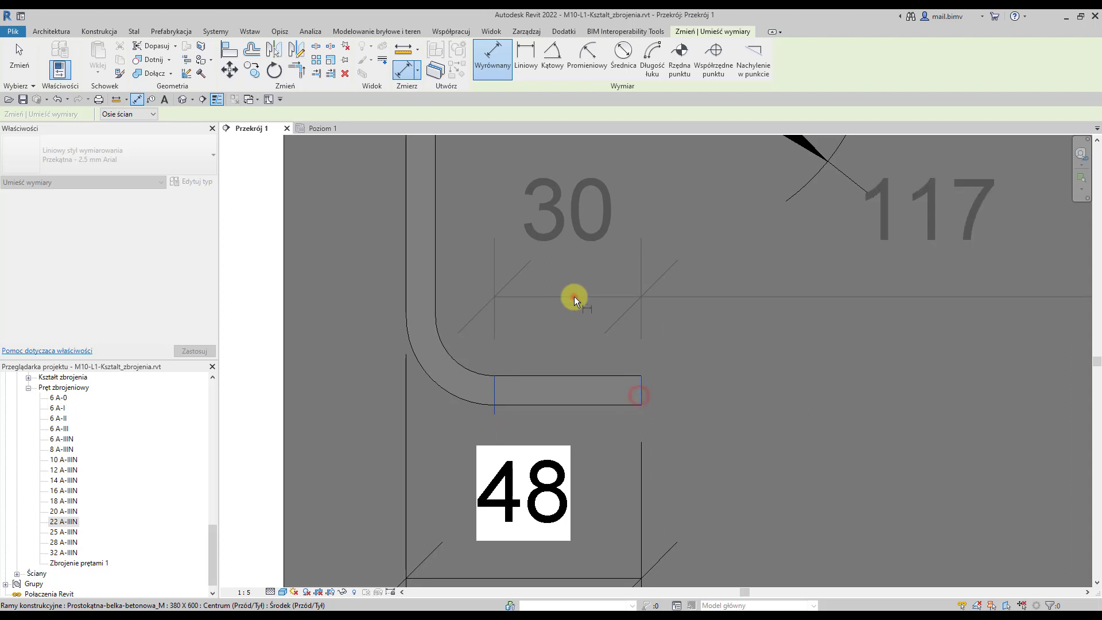
scroll(661, 327, down, 2)
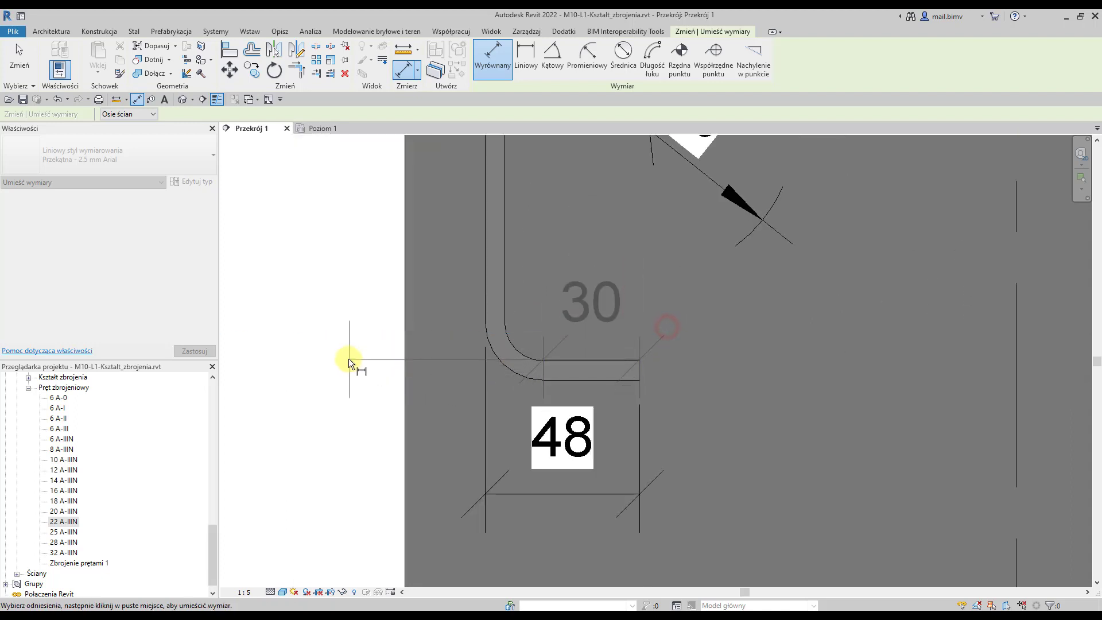
click(323, 323)
scroll(377, 363, down, 1)
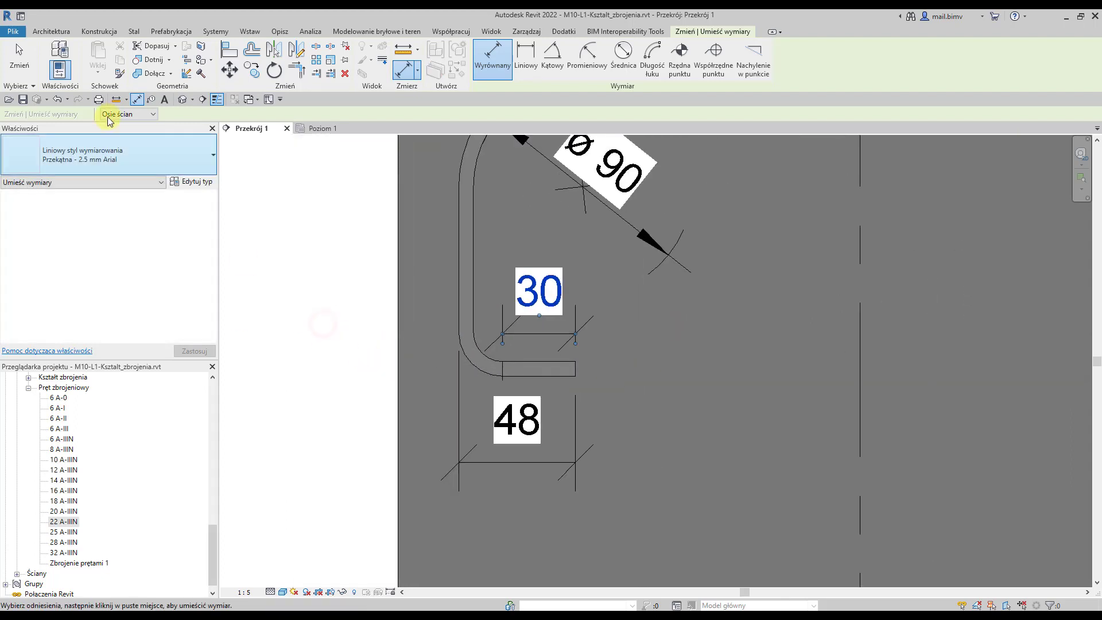
click(19, 58)
click(476, 374)
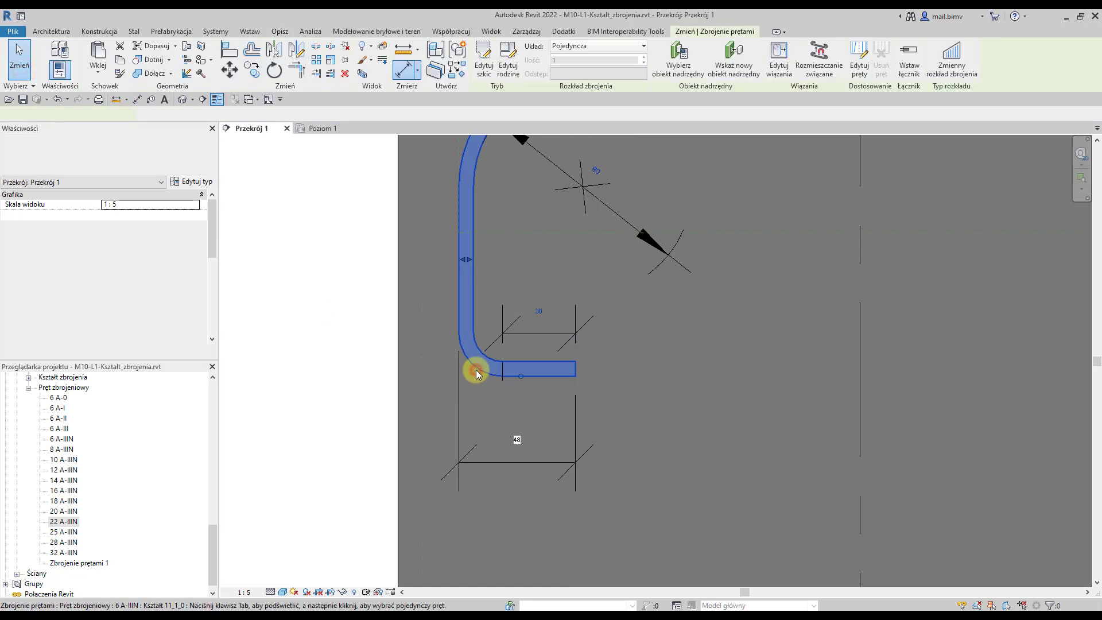
- Check the 6 A-IIIN hook lengths table: 48.0 mm for Standard - 90 stopni
click(202, 183)
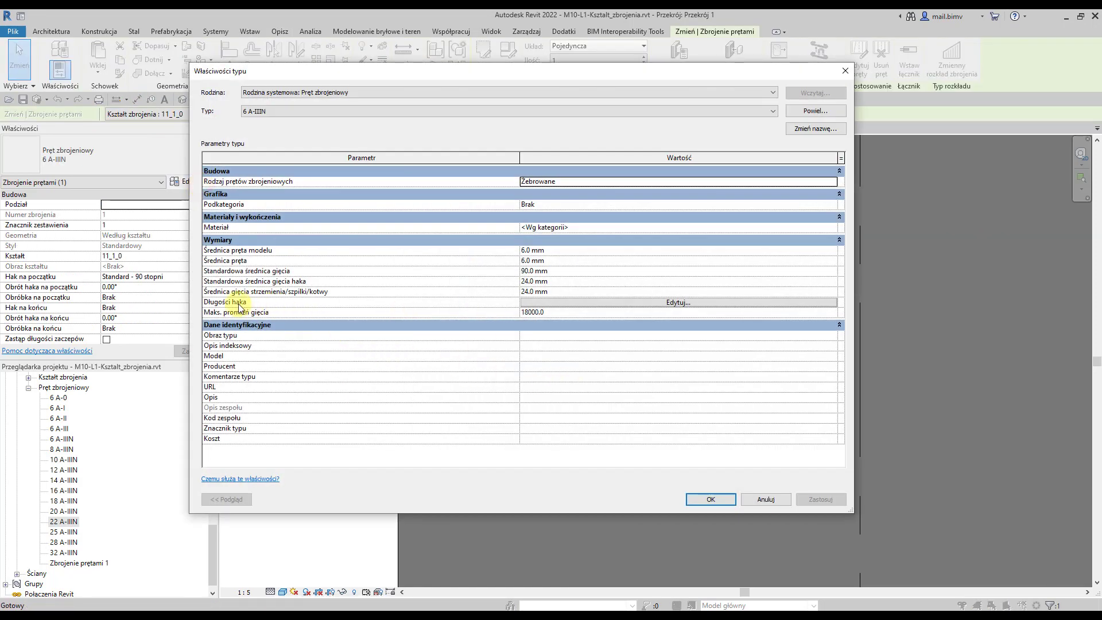
click(593, 303)
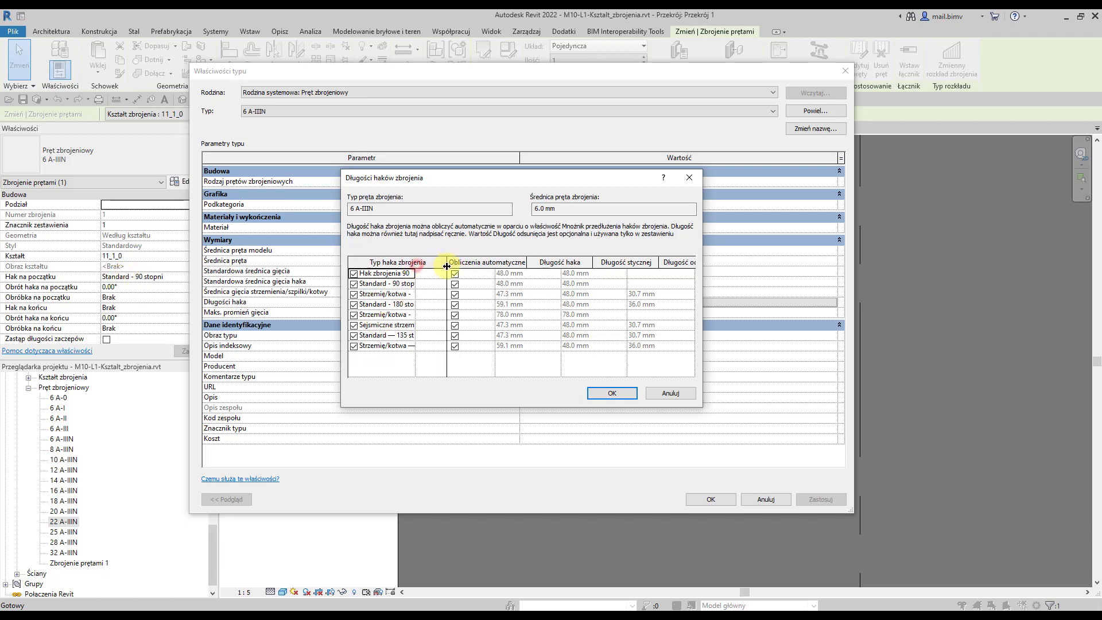
double_click(416, 265)
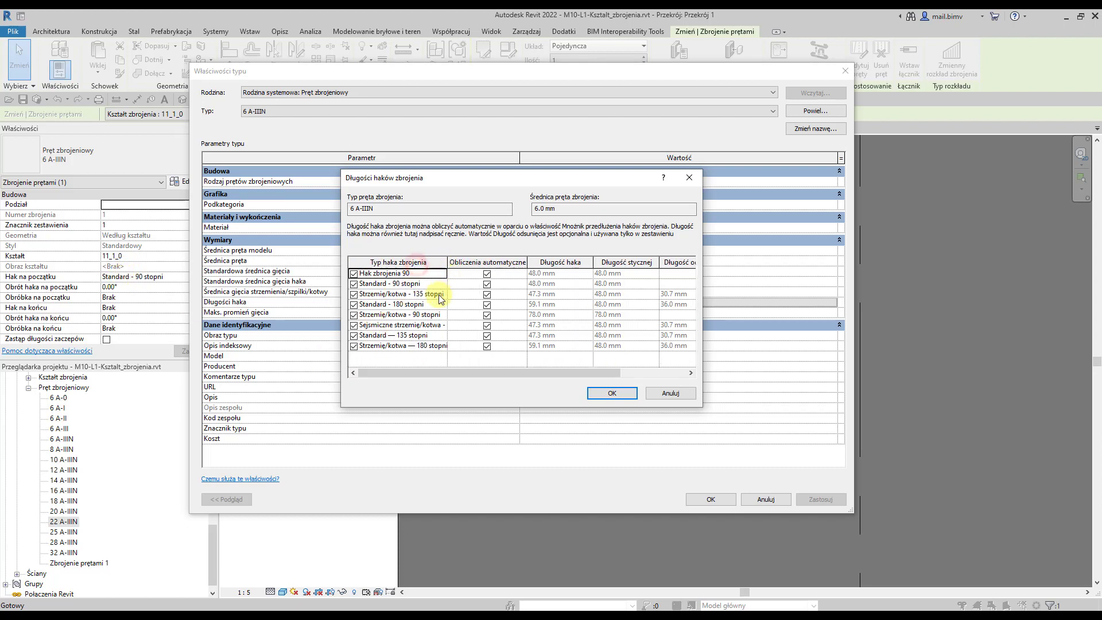
click(388, 304)
click(385, 284)
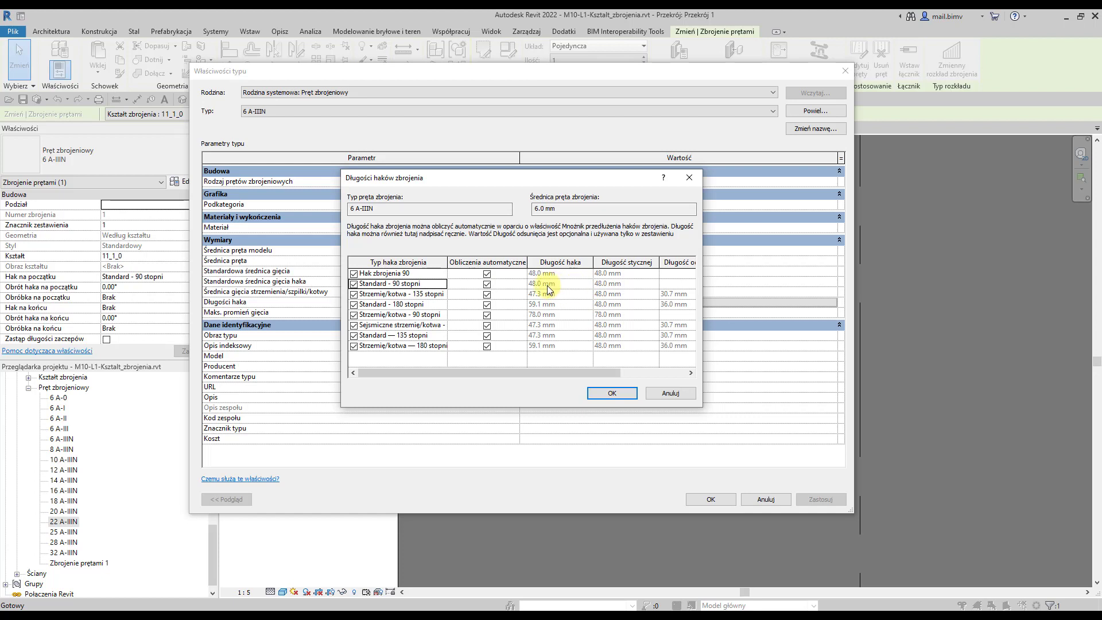
click(606, 393)
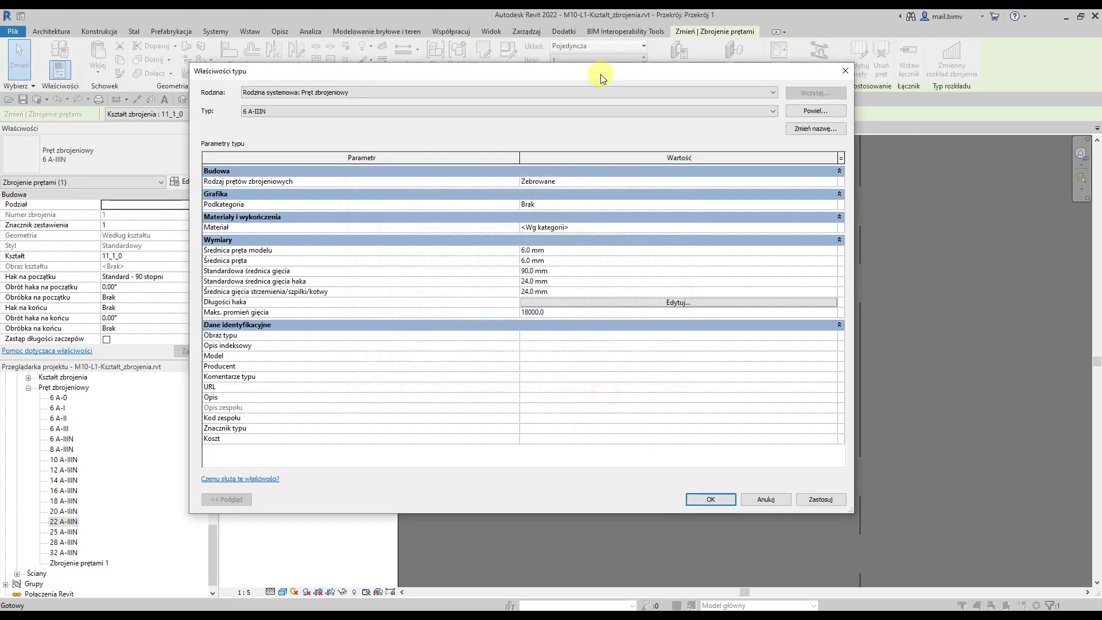
- Recheck the hook lengths table, then cancel both 6 A-IIIN dialogs without changes
mouse_move(600, 73)
mouse_down()
mouse_move(150, 78)
mouse_move(193, 40)
mouse_up()
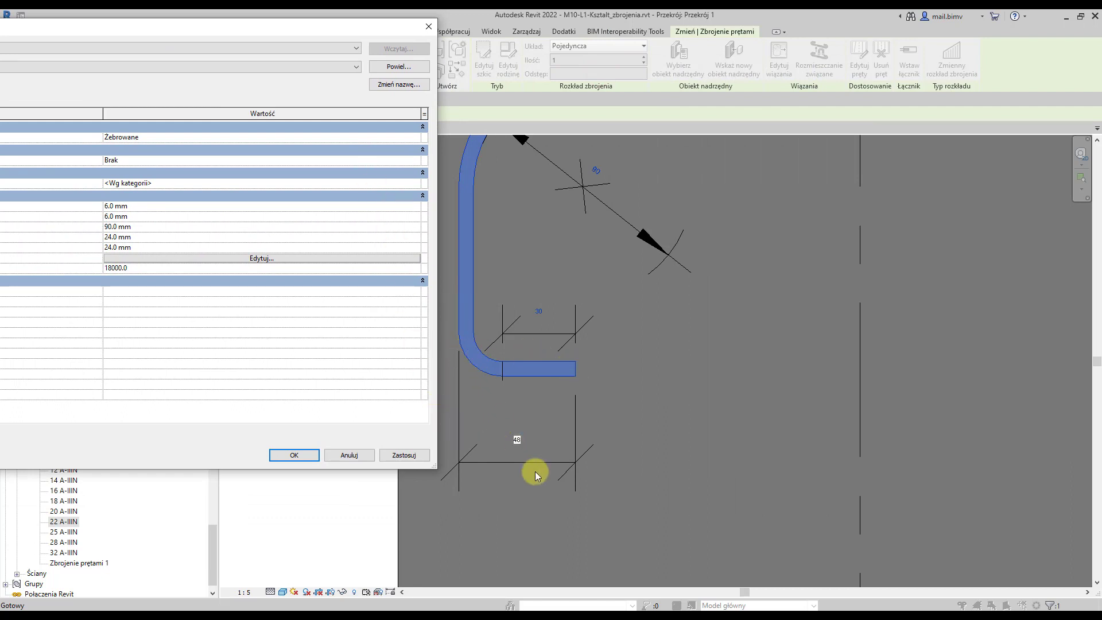
drag(270, 31, 655, 43)
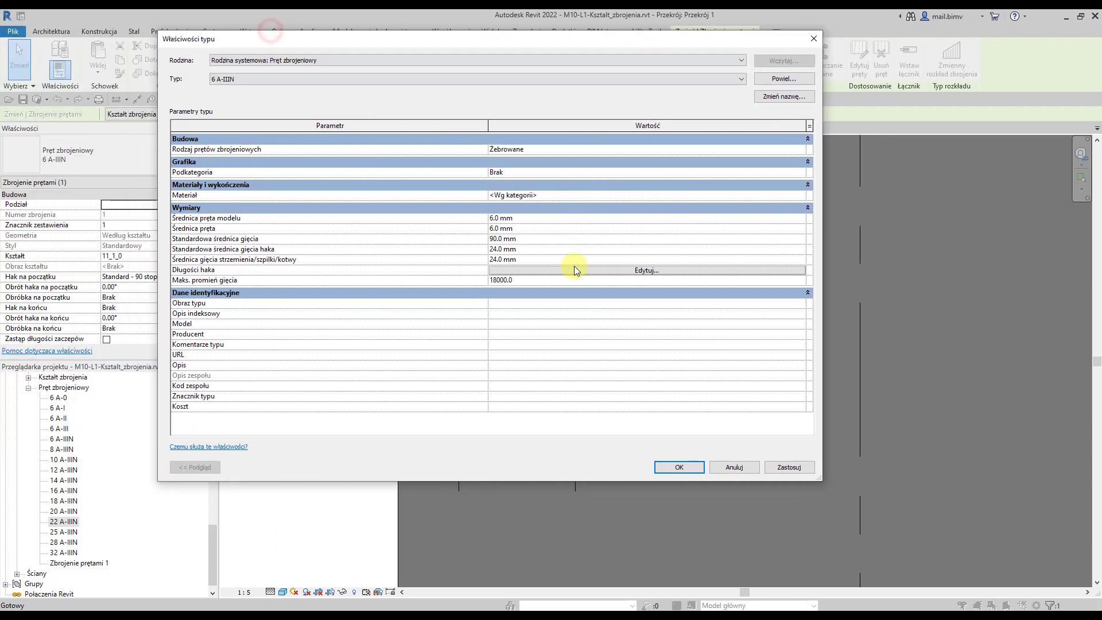
click(546, 270)
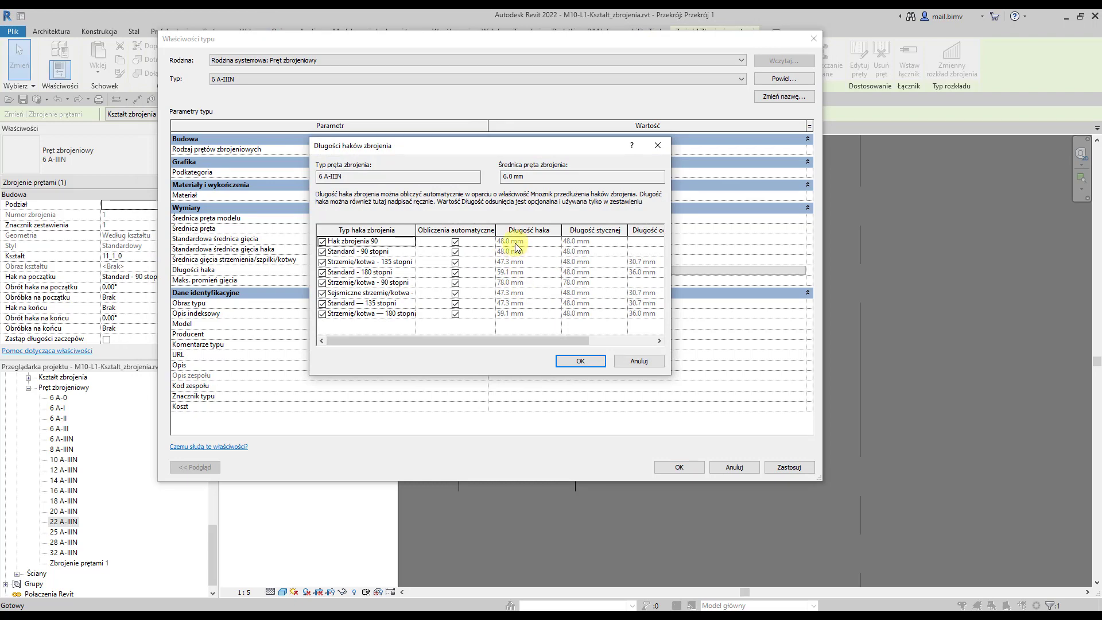
click(634, 368)
click(739, 467)
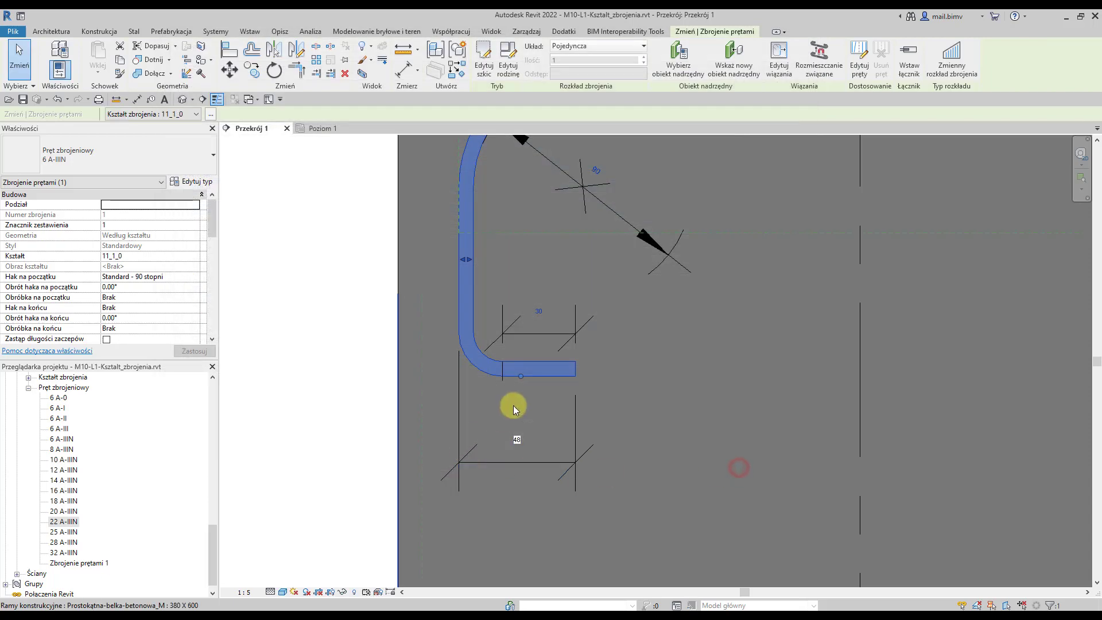
scroll(118, 517, down, 1)
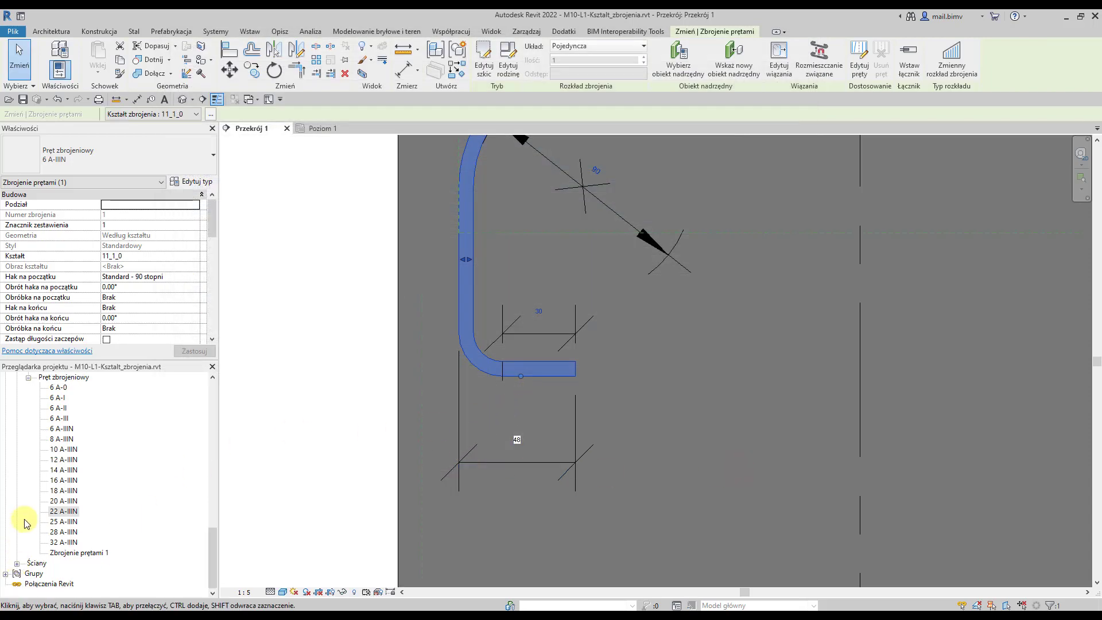
- Inspect hook type Standard - 90 stopni: 90.00° angle, extension multiplier 5, closed unchanged
scroll(25, 516, up, 2)
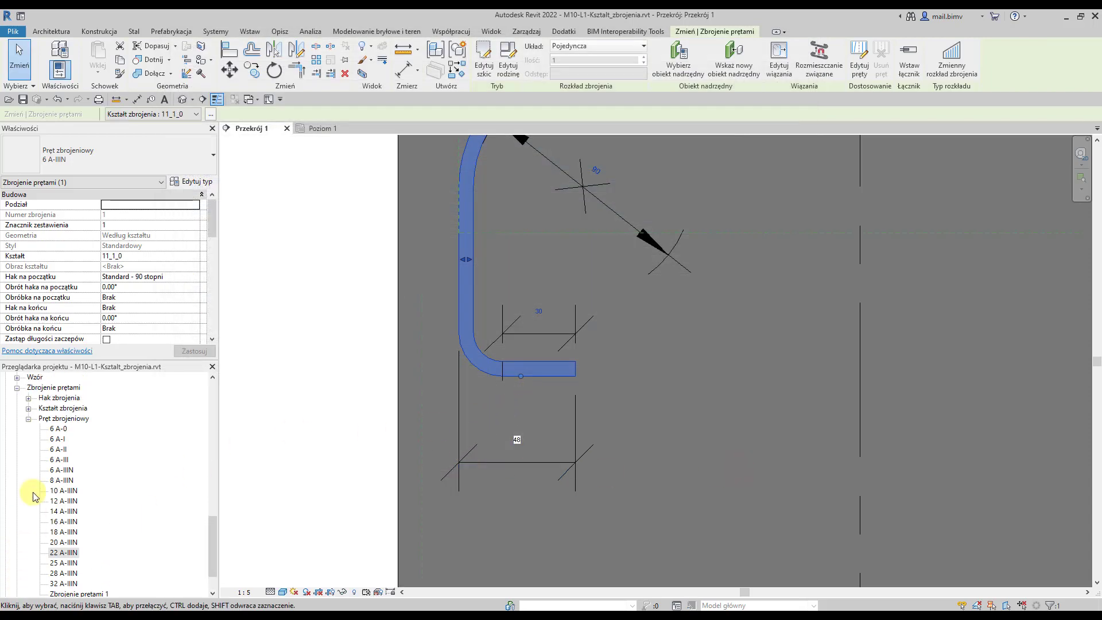
click(28, 398)
scroll(36, 429, down, 1)
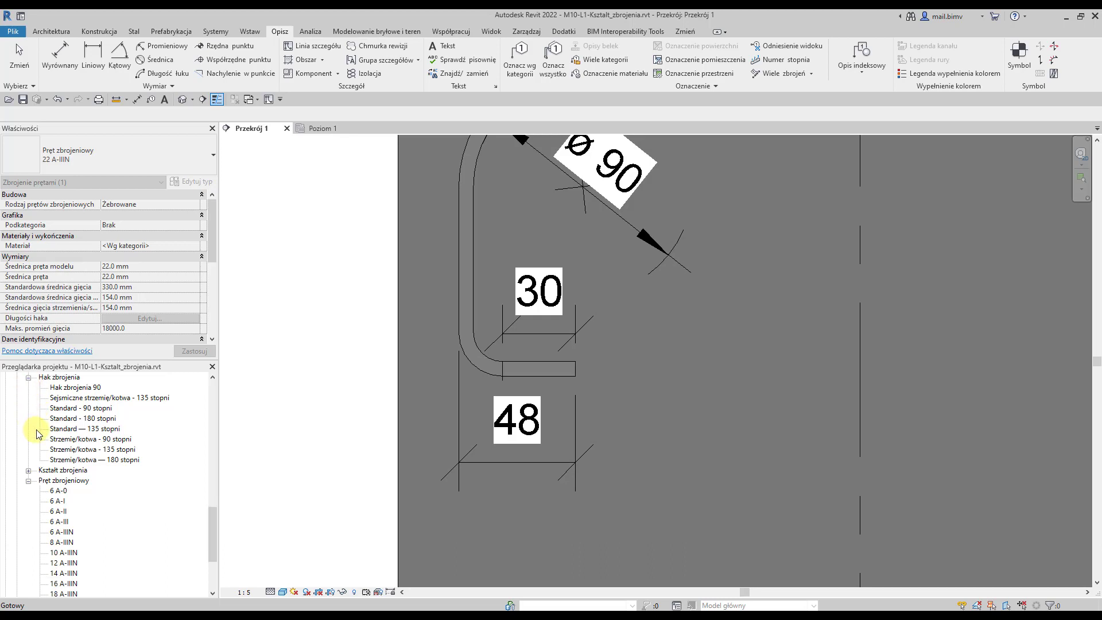
double_click(62, 409)
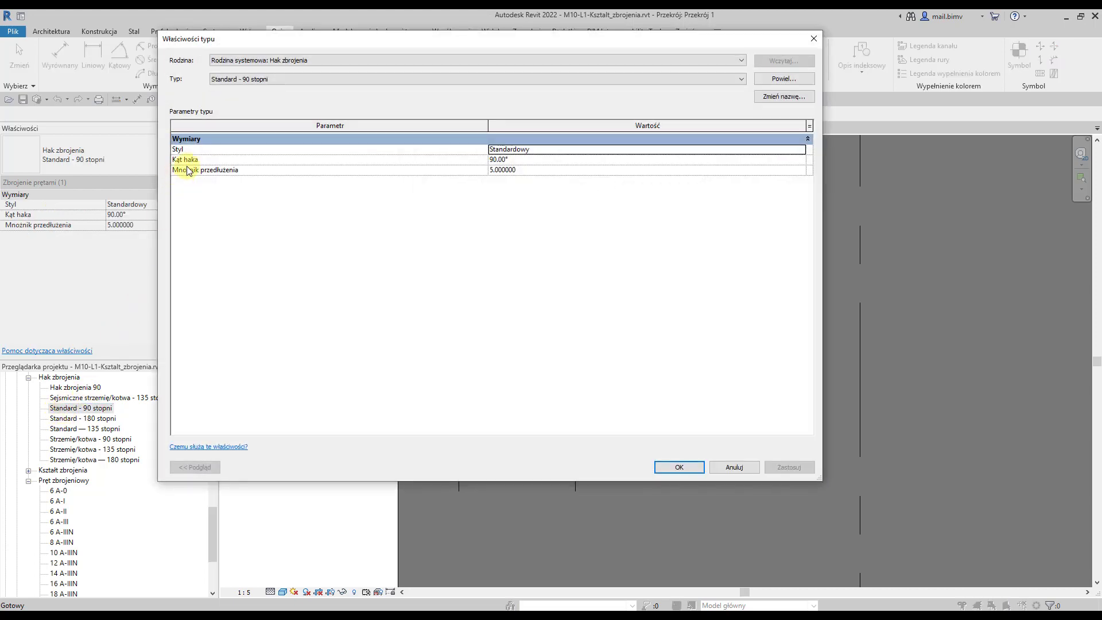
click(210, 171)
click(723, 466)
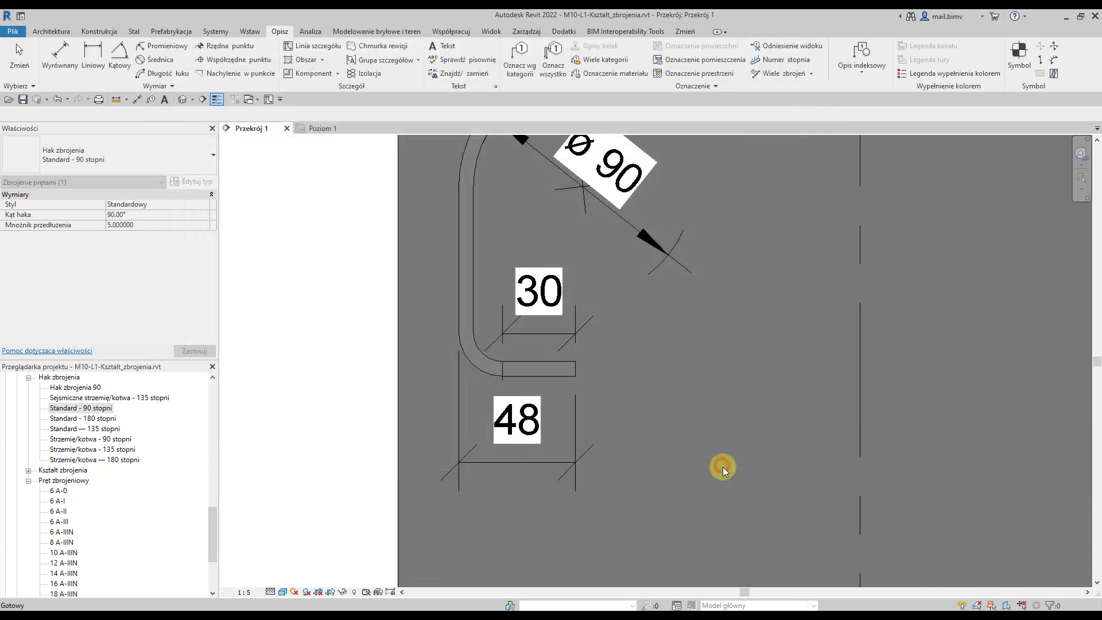
double_click(471, 319)
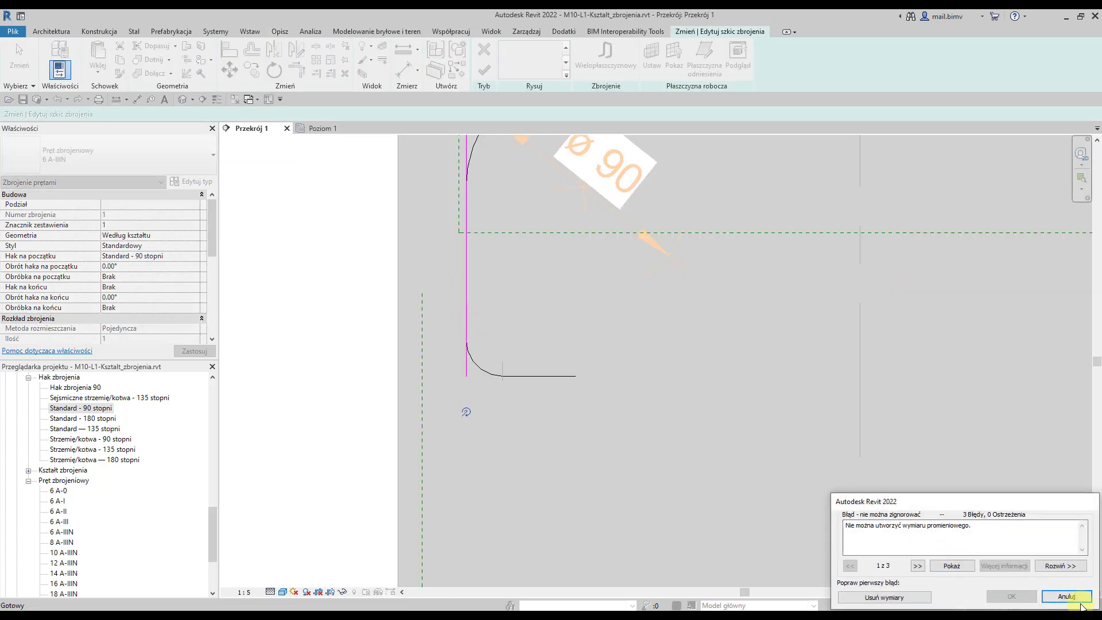
click(1080, 601)
click(465, 328)
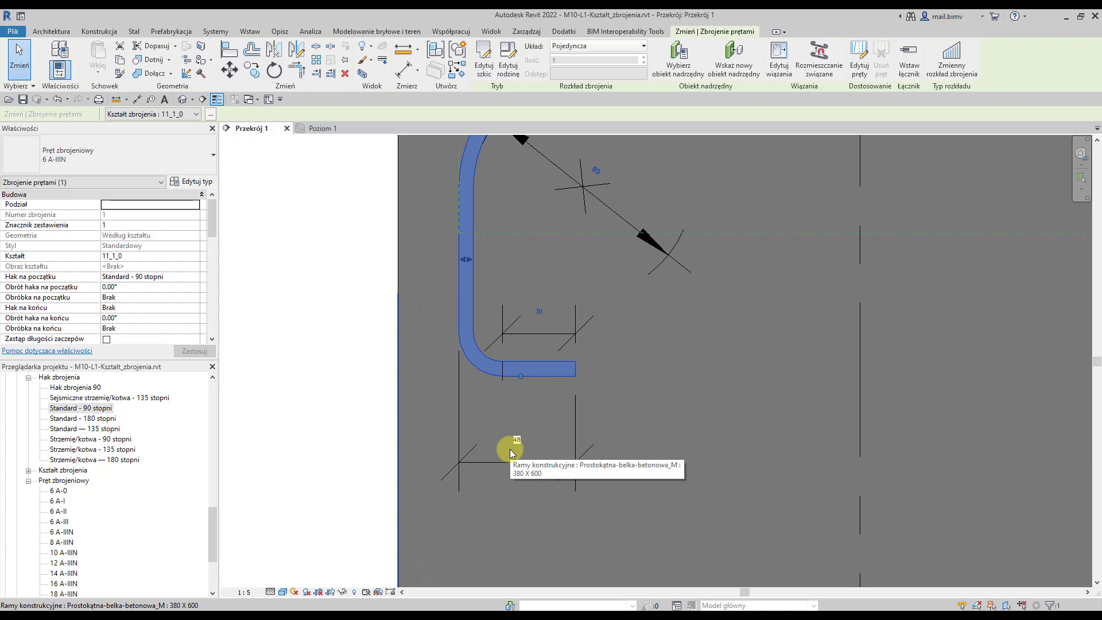
click(423, 519)
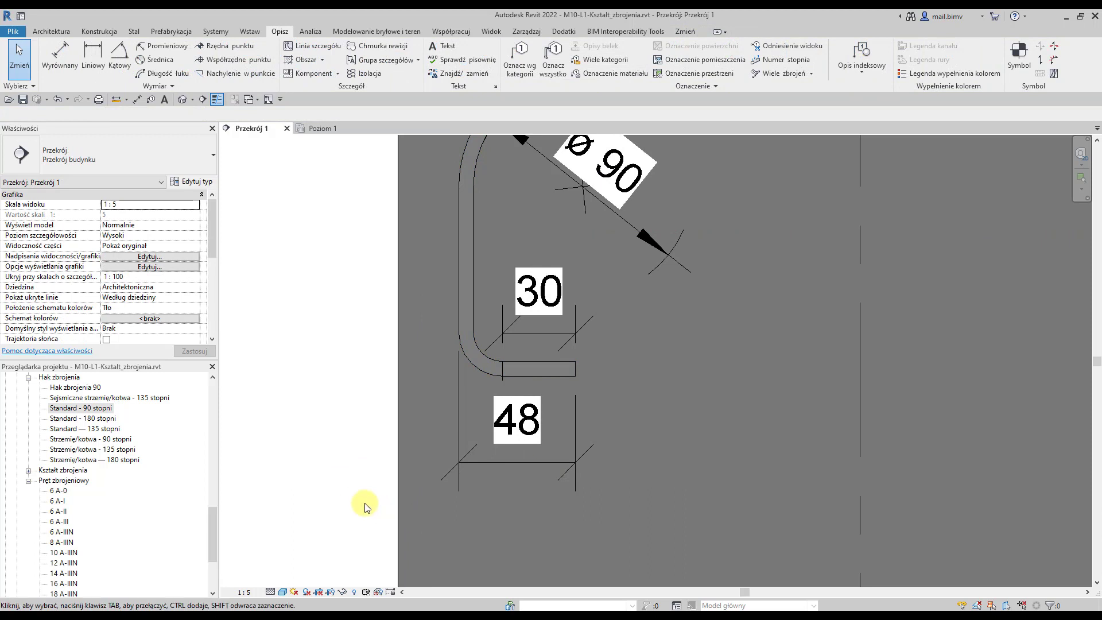
- Open the rebar hook length help page and highlight its hook length key entries
click(540, 609)
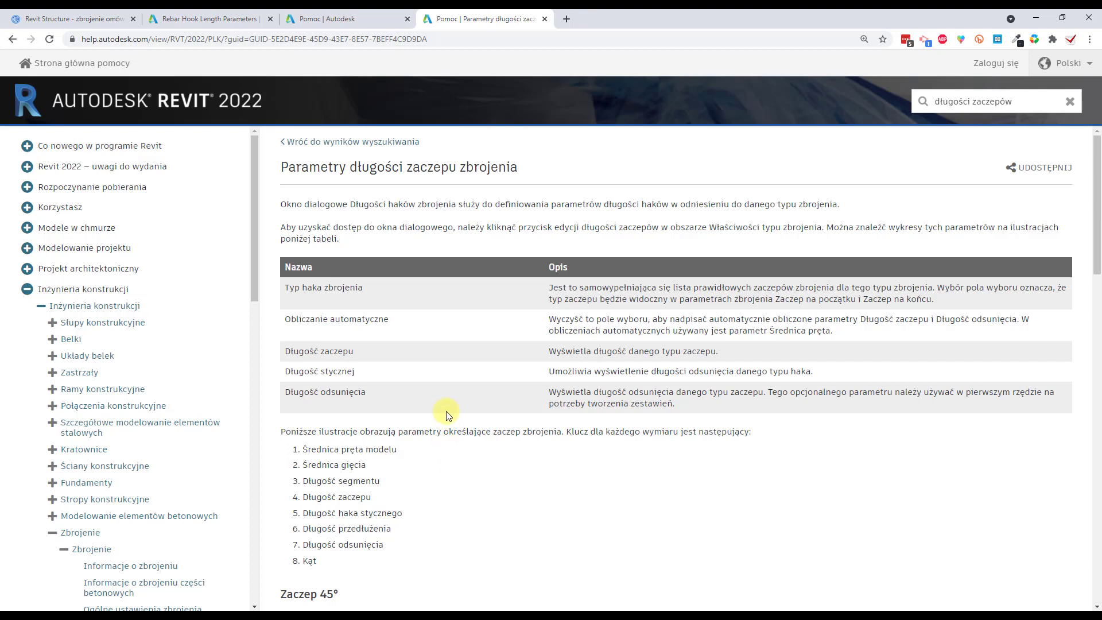
scroll(448, 414, down, 3)
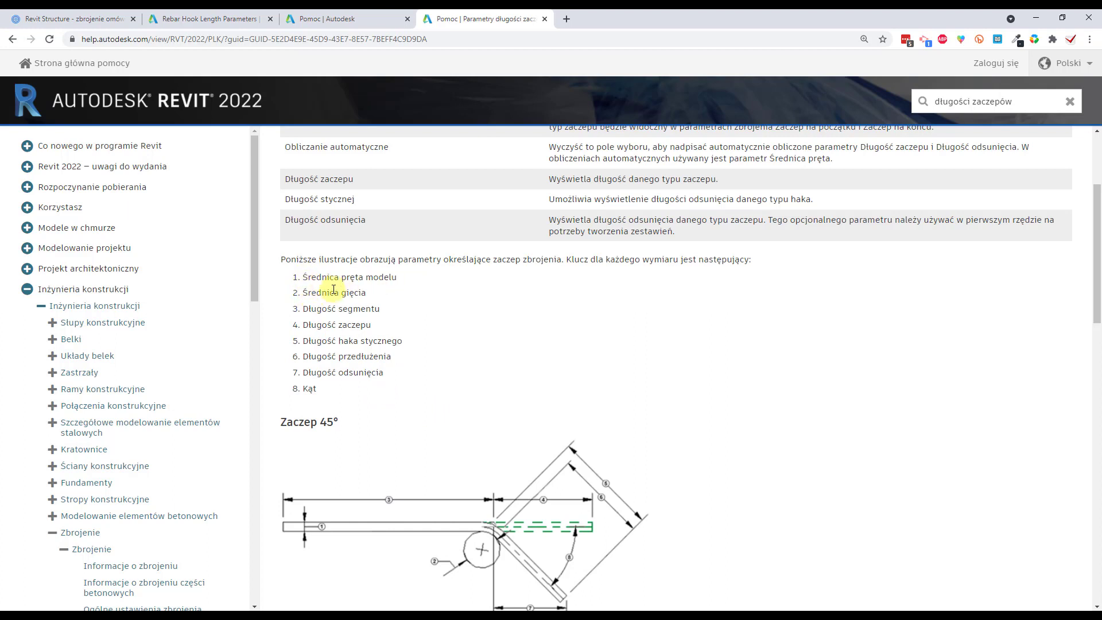
drag(339, 341, 443, 351)
click(342, 357)
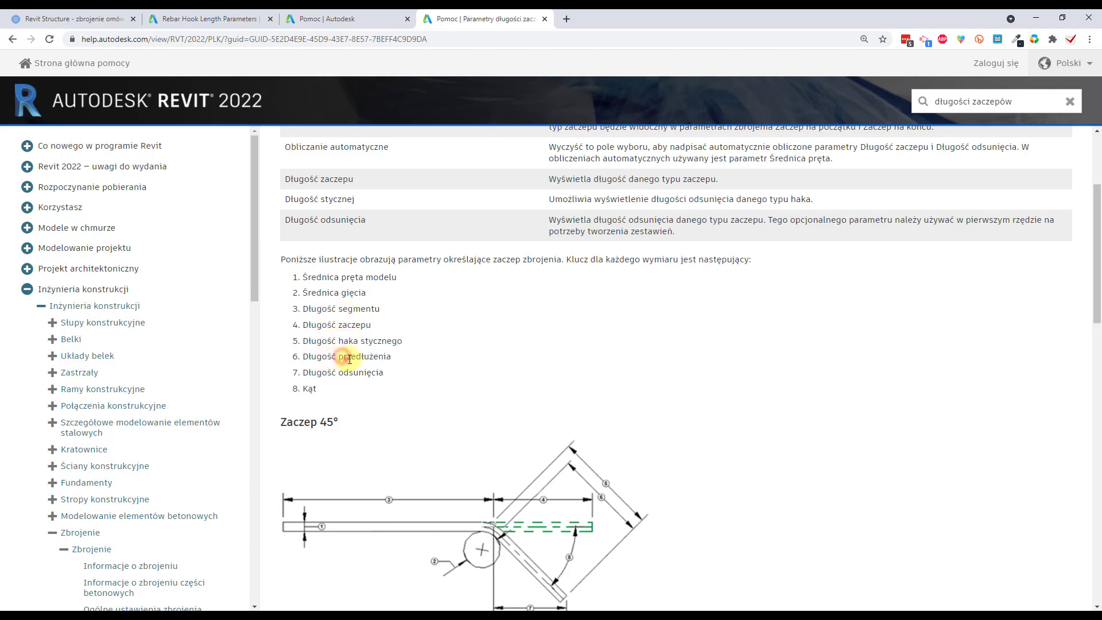
drag(343, 357, 383, 373)
- Scroll to the 'Zaczep 90°' hook and tangent length diagram, then return to Revit
scroll(501, 488, down, 2)
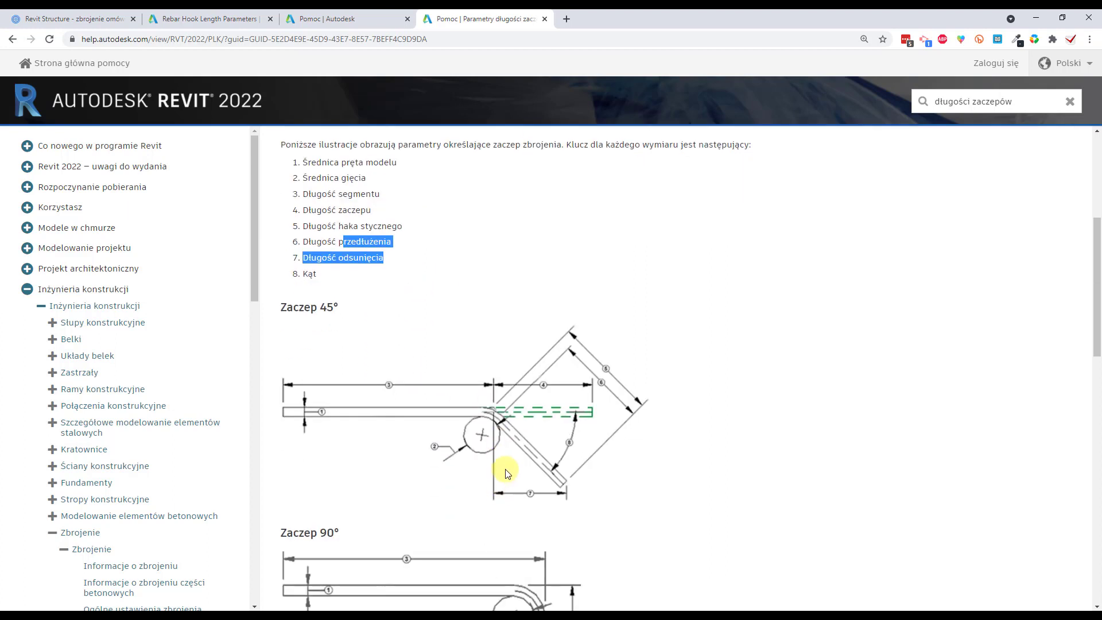
scroll(508, 473, down, 1)
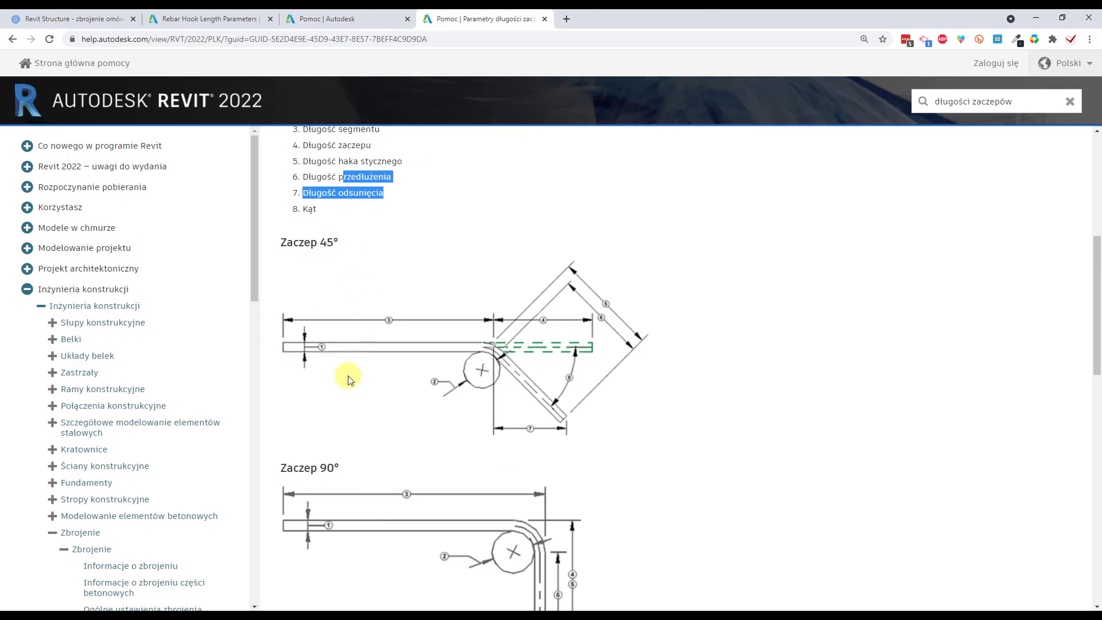
scroll(348, 375, down, 2)
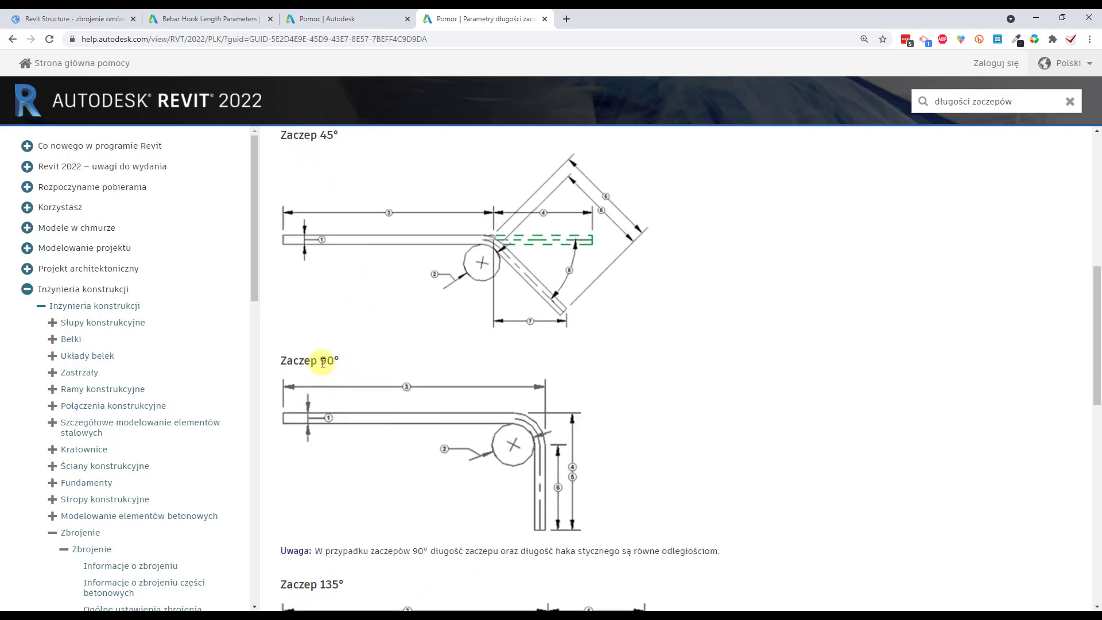
scroll(322, 361, down, 3)
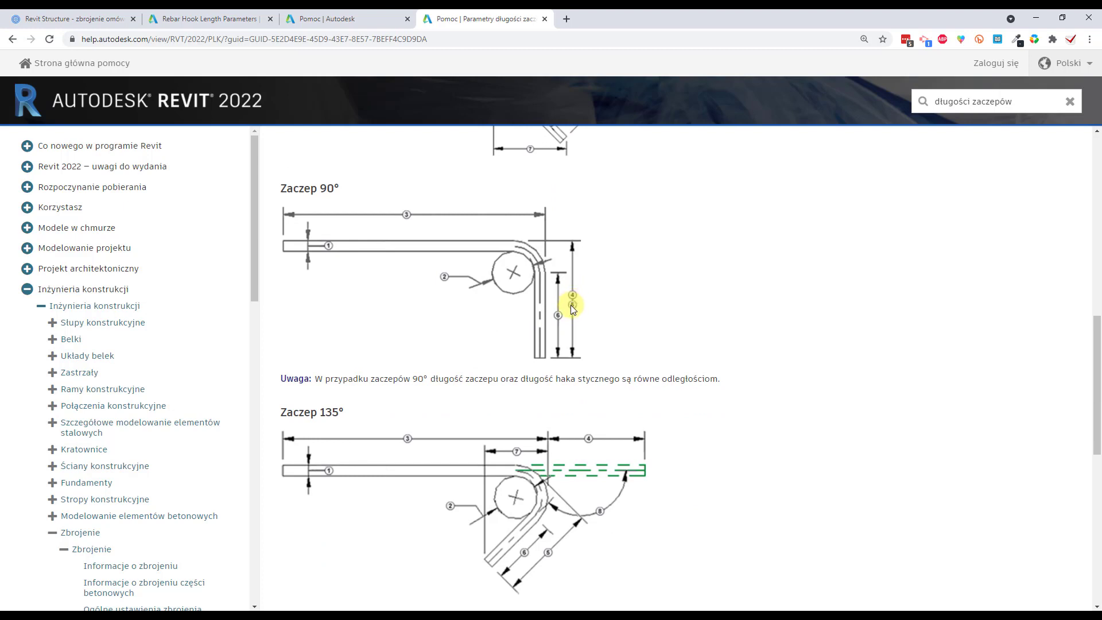
scroll(571, 305, up, 3)
scroll(570, 305, up, 2)
scroll(571, 304, up, 2)
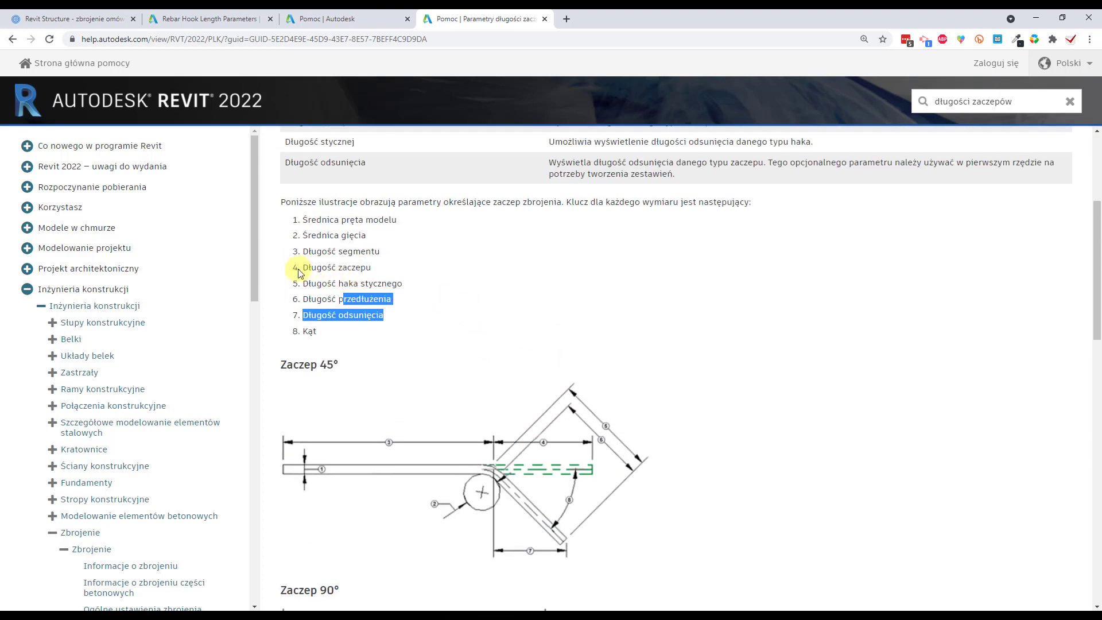
scroll(382, 288, down, 4)
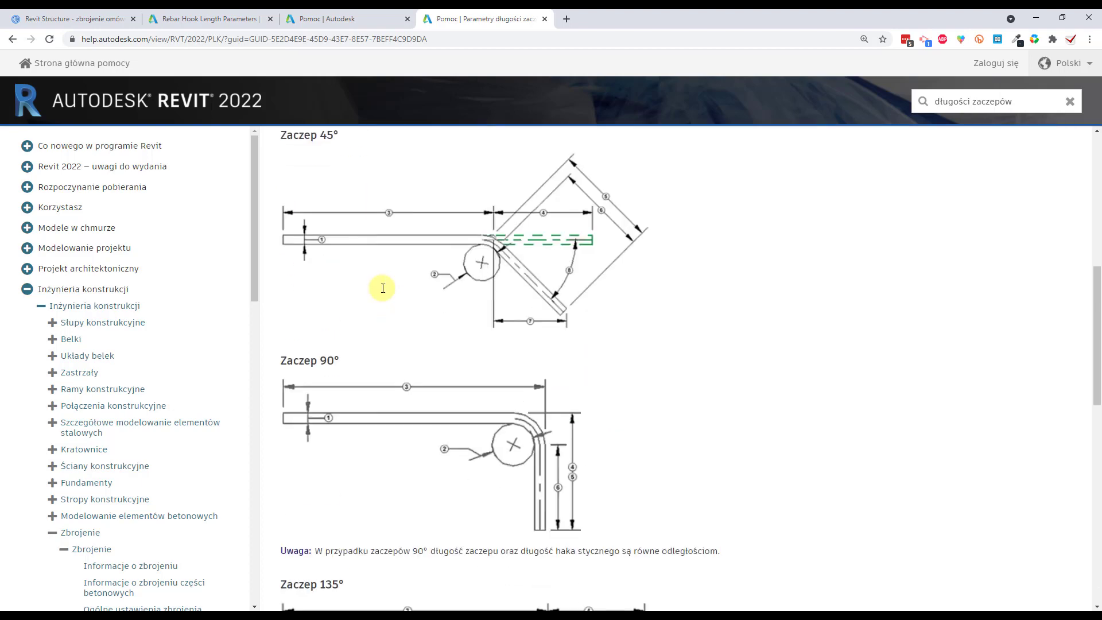
scroll(436, 327, down, 2)
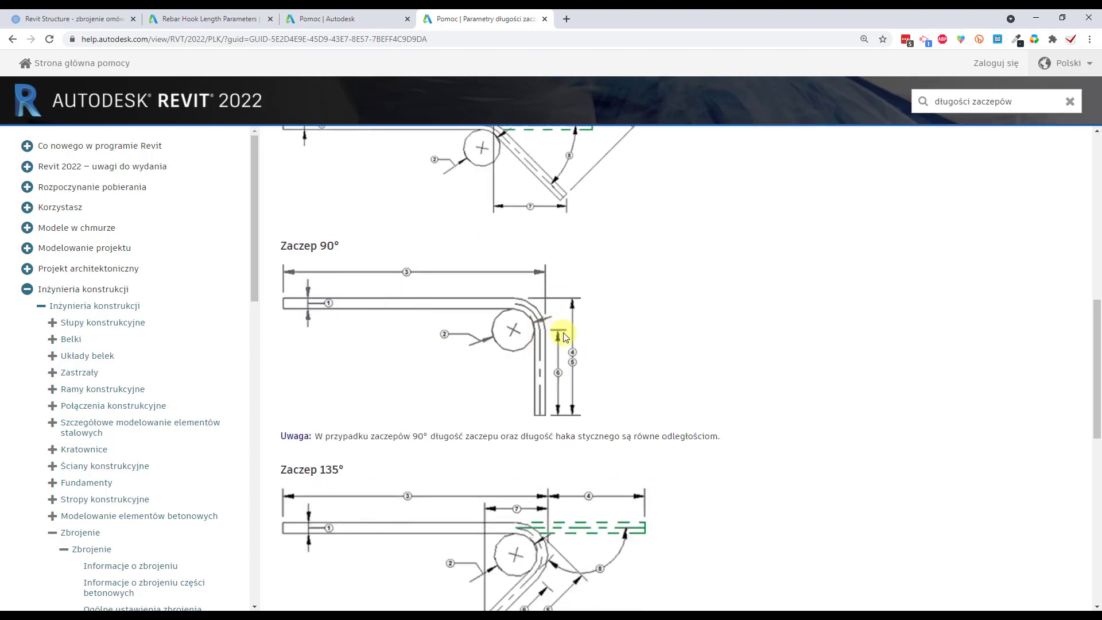
click(583, 612)
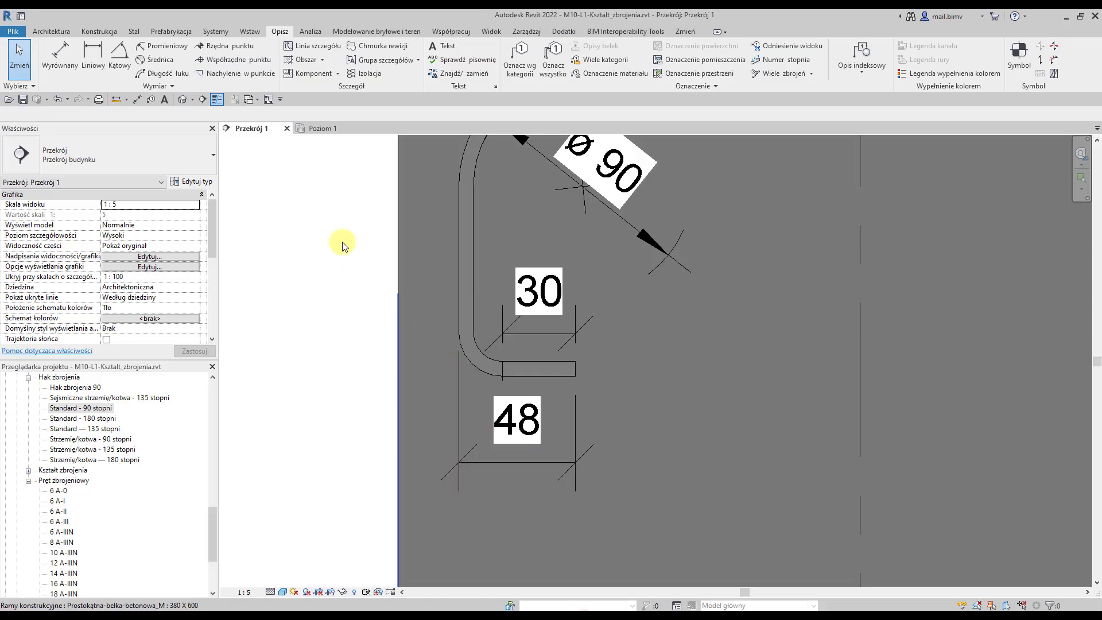
- Review the hook lengths table for rebar type 6 A-IIIN and cancel without changes
click(469, 315)
click(191, 181)
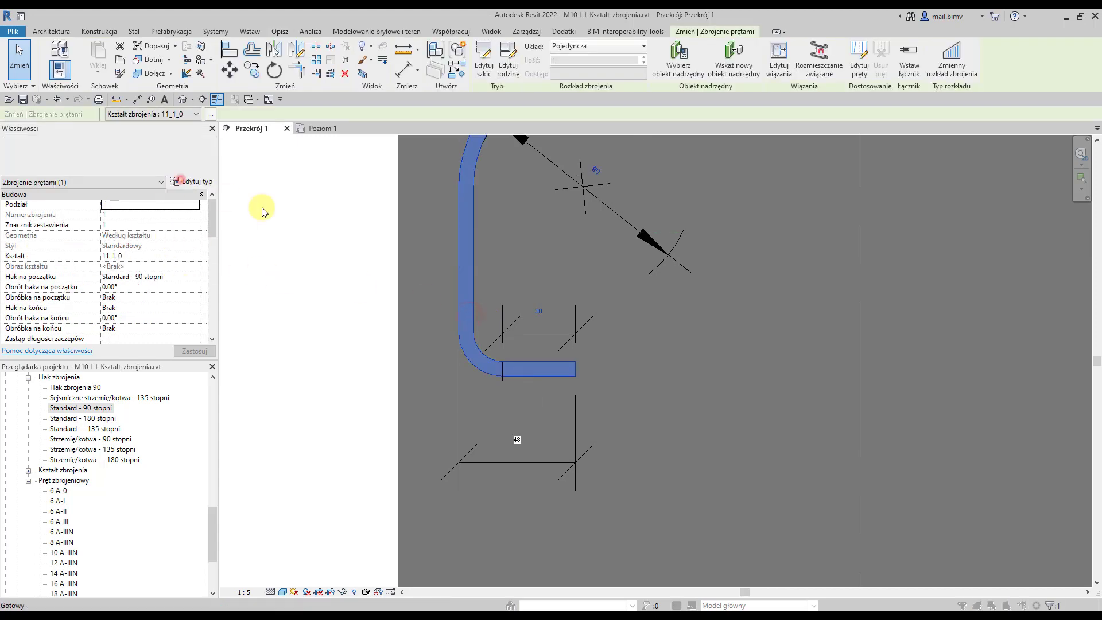
click(562, 270)
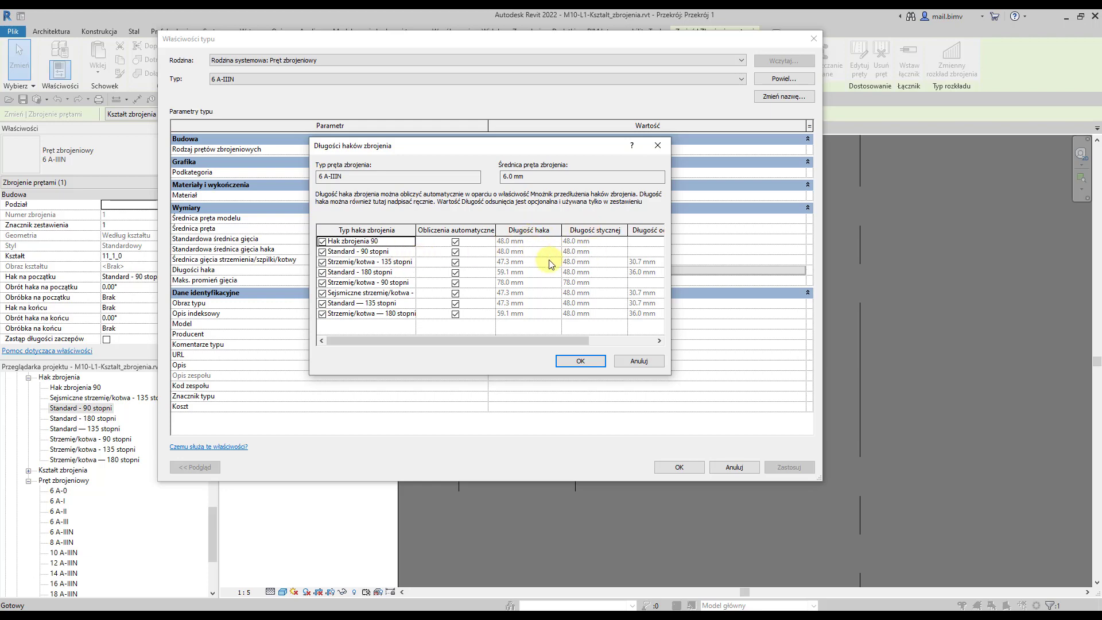
click(634, 364)
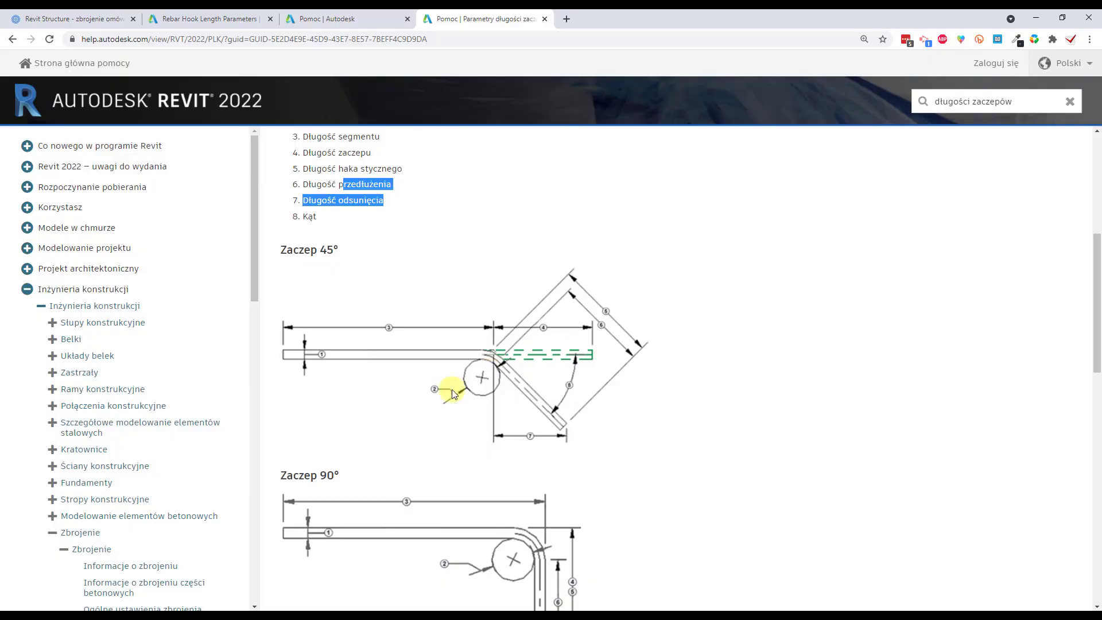
- Switch to the help page showing the 45° hook dimension key
key(alt+Tab)
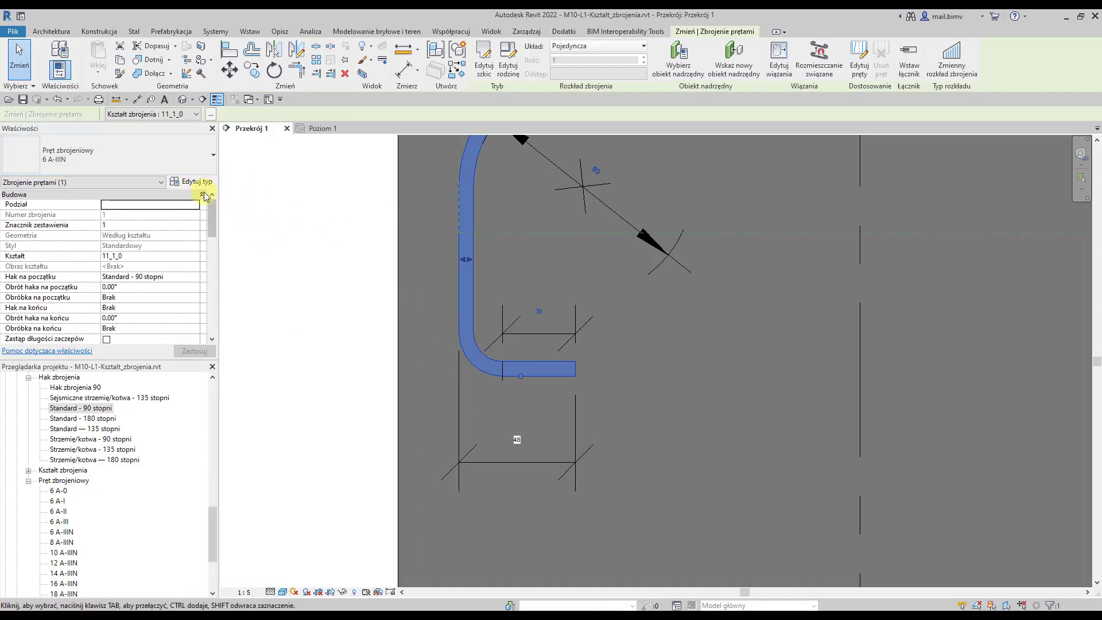
- Reopen the 6 A-IIIN hook lengths table to show the 135° stirrup offset lengths (30.7, 36.0 mm)
click(192, 182)
click(602, 274)
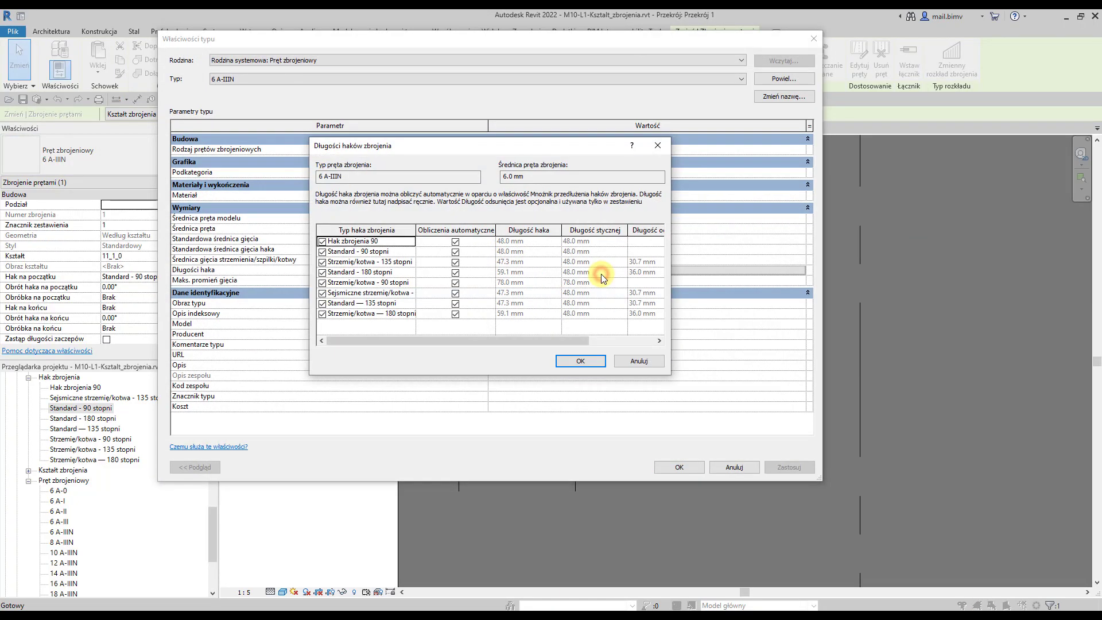
click(404, 264)
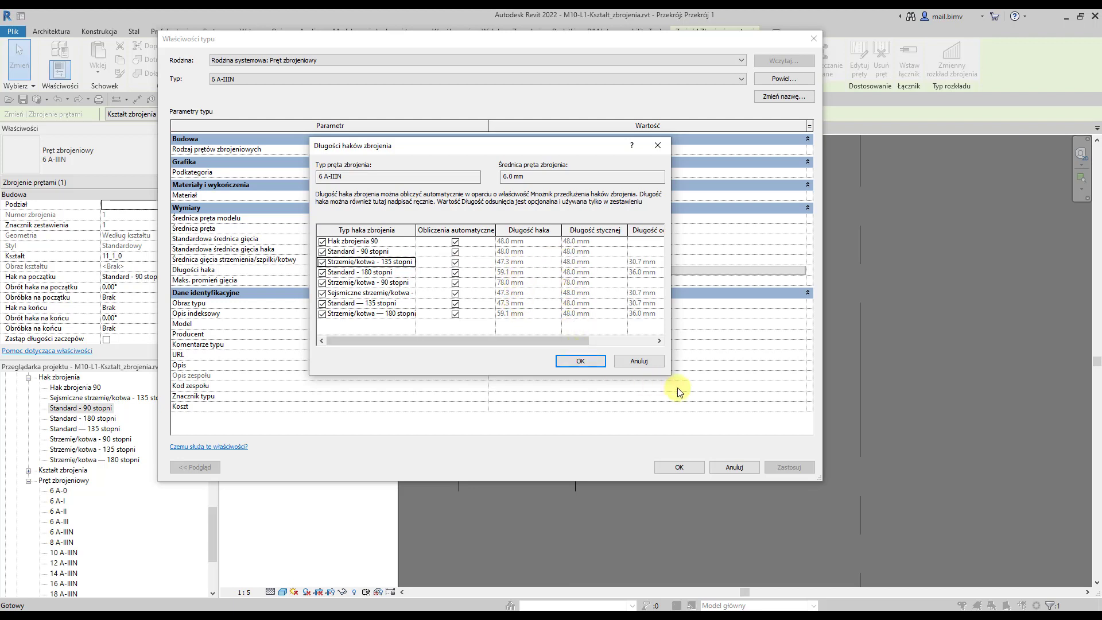
mouse_move(580, 339)
mouse_down()
mouse_move(641, 332)
mouse_move(440, 330)
mouse_up()
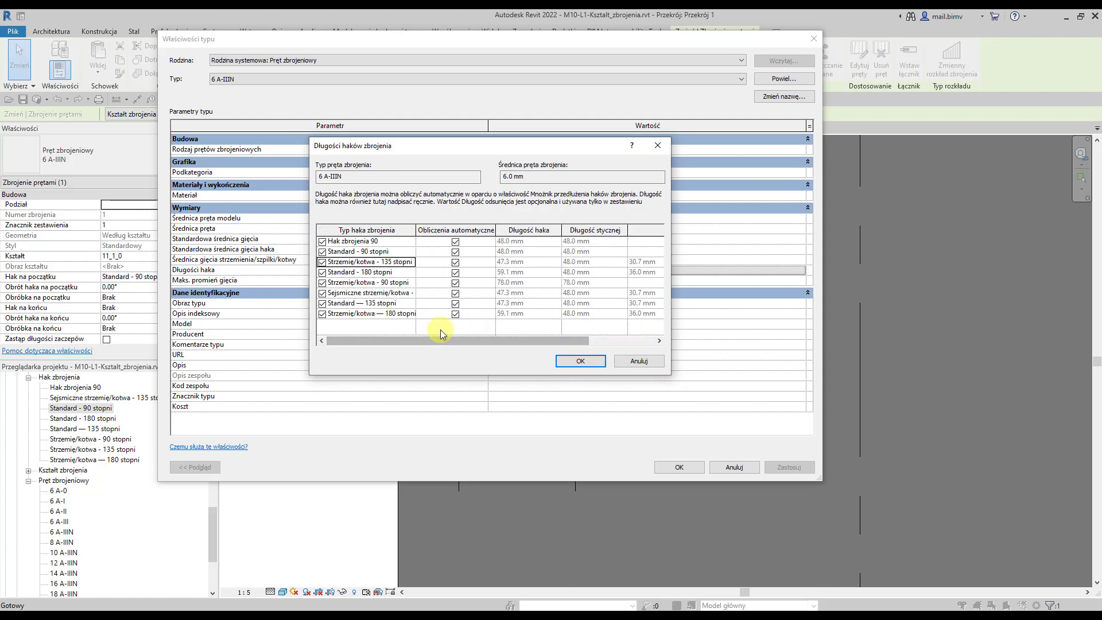
drag(552, 330, 620, 341)
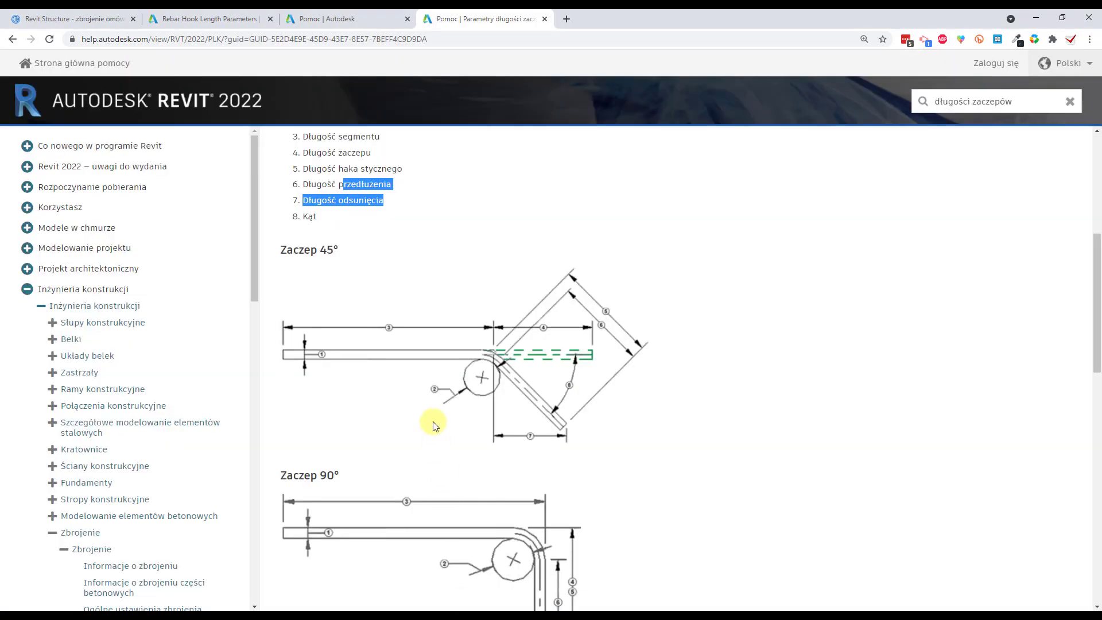
- Highlight item 7 'Długość odsunięcia' in the help key, then scroll to the 'Zaczep 135°' figure
scroll(434, 422, up, 3)
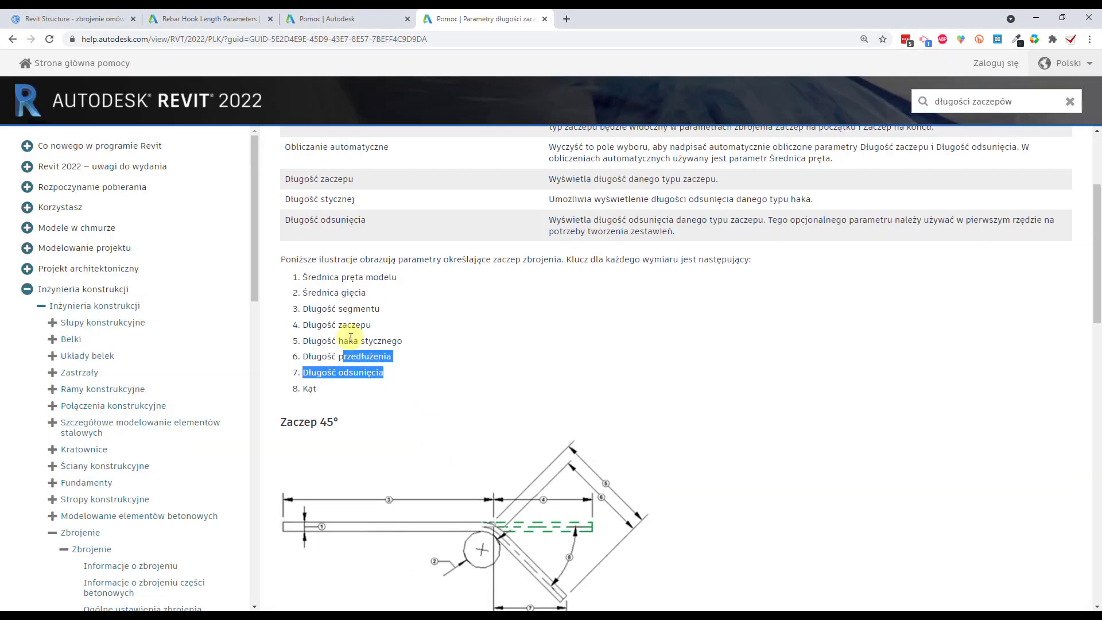
triple_click(314, 374)
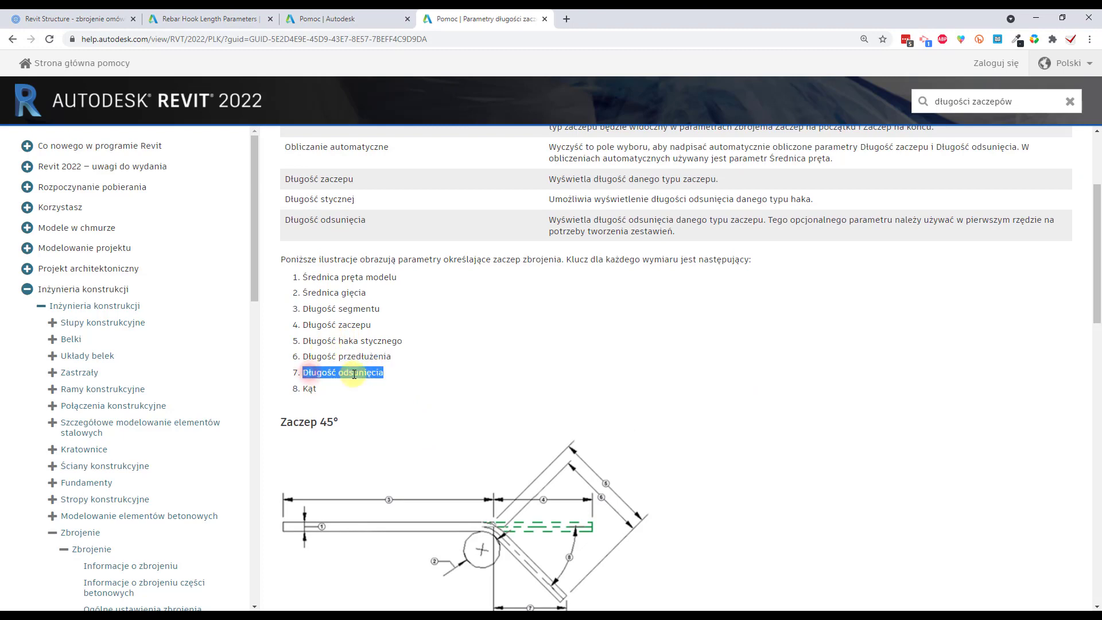
scroll(354, 374, down, 3)
scroll(354, 374, down, 3)
scroll(354, 376, down, 4)
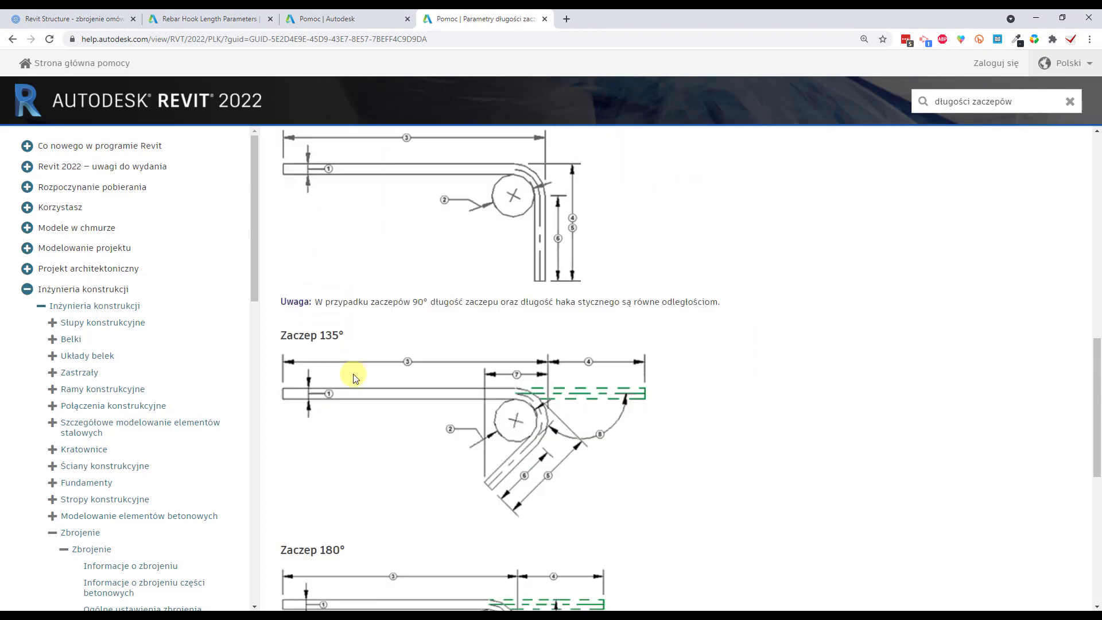
scroll(354, 377, down, 2)
scroll(354, 376, down, 2)
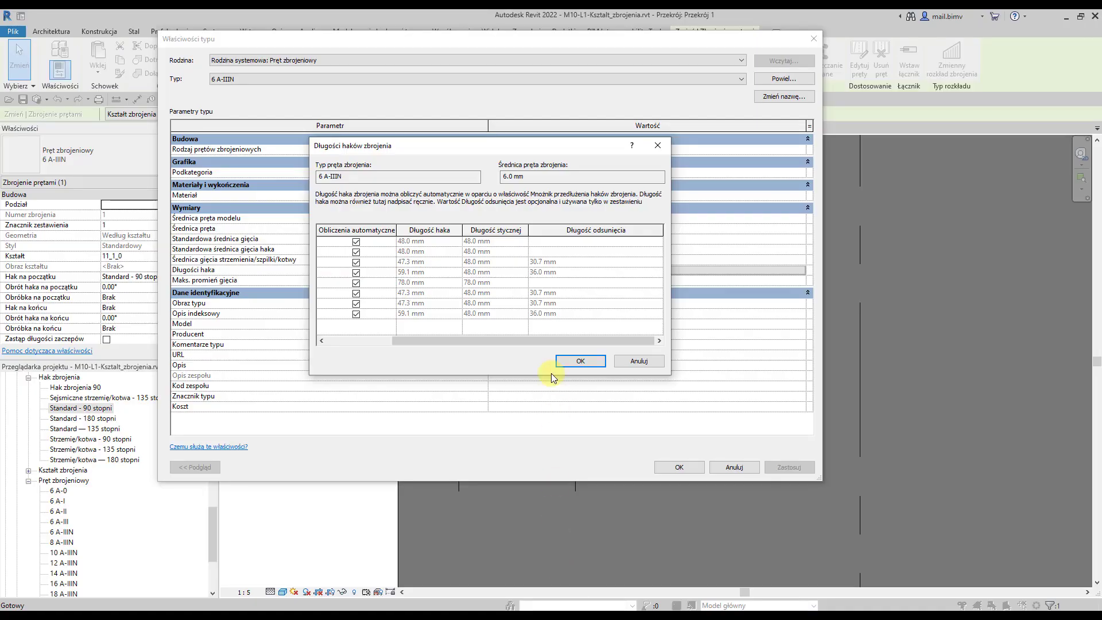
- Keep automatic hook length calculation for Standard - 90 stopni and close the 6 A-IIIN type settings
click(581, 361)
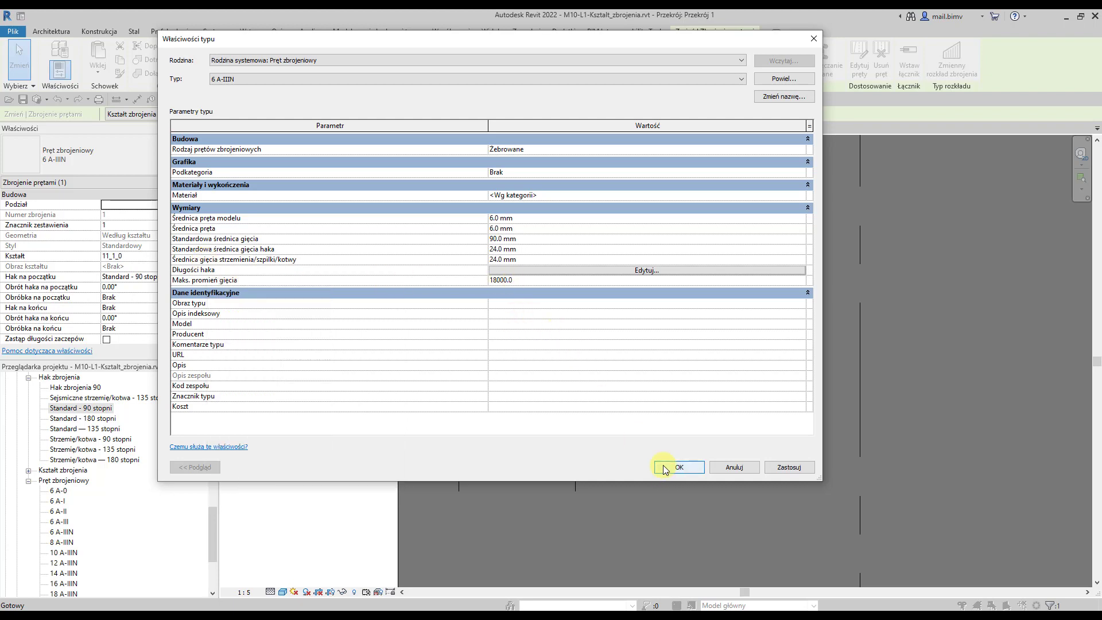
click(543, 270)
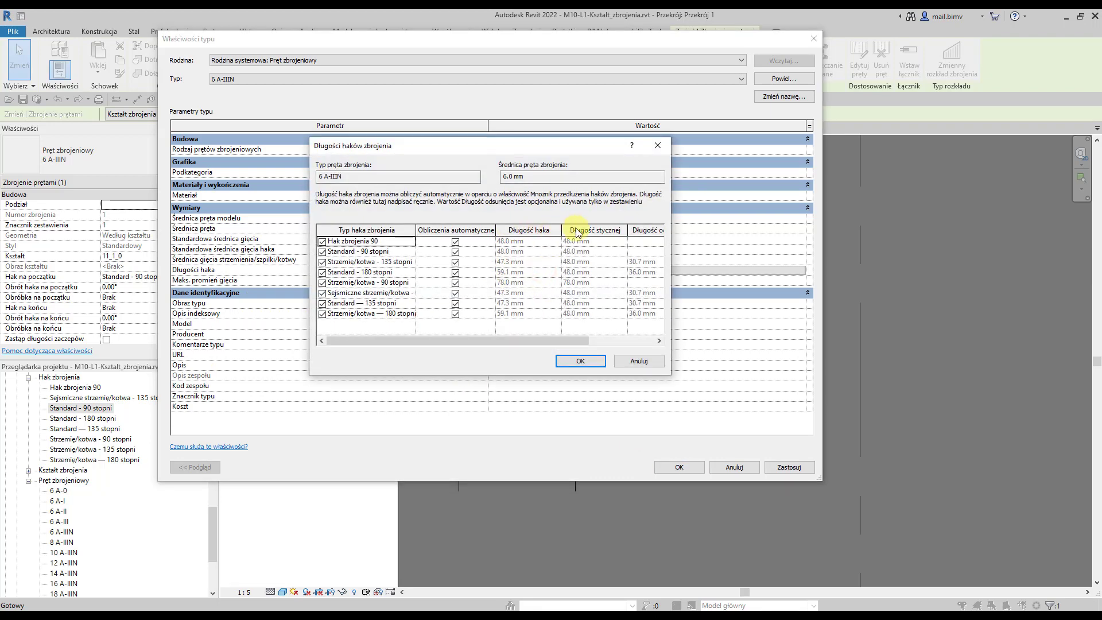
click(455, 252)
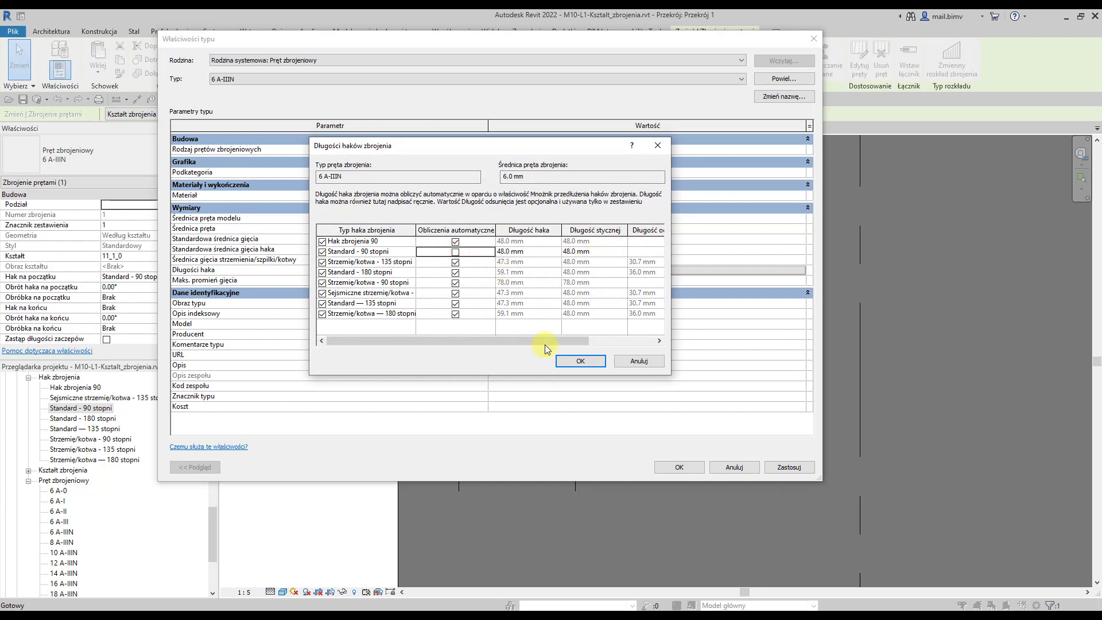
mouse_move(539, 342)
mouse_down()
mouse_move(618, 342)
mouse_move(491, 337)
mouse_move(618, 338)
mouse_up()
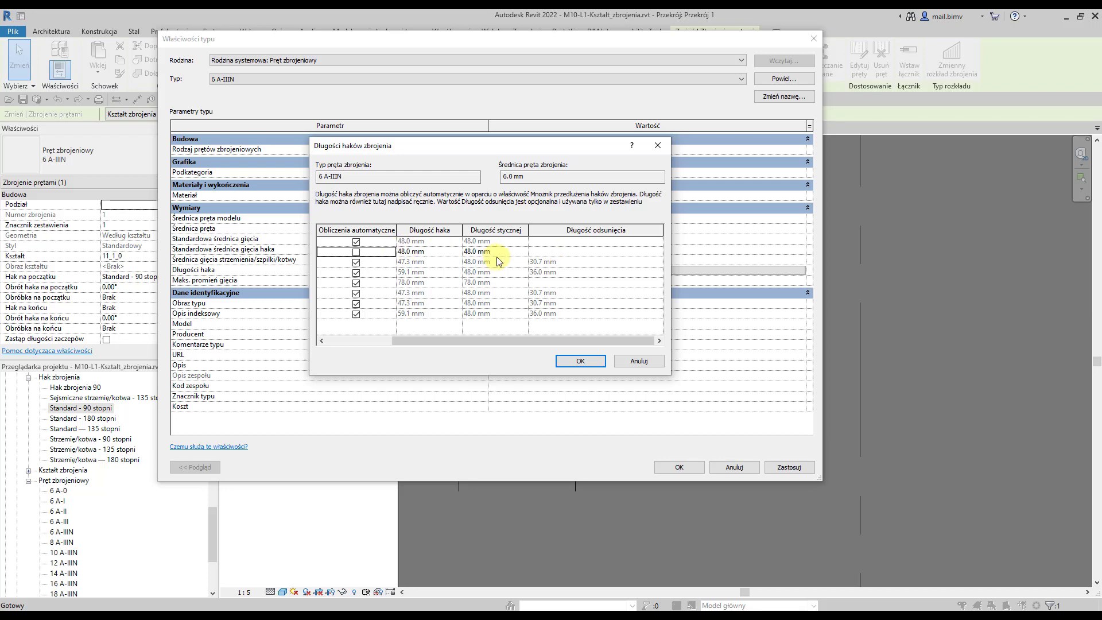
click(356, 253)
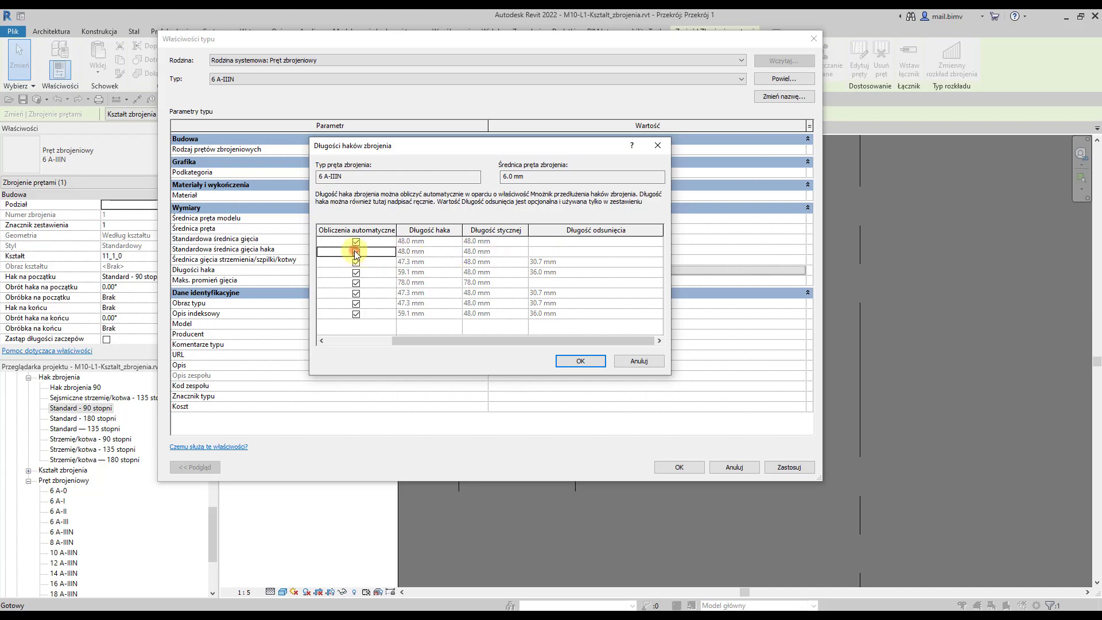
click(572, 359)
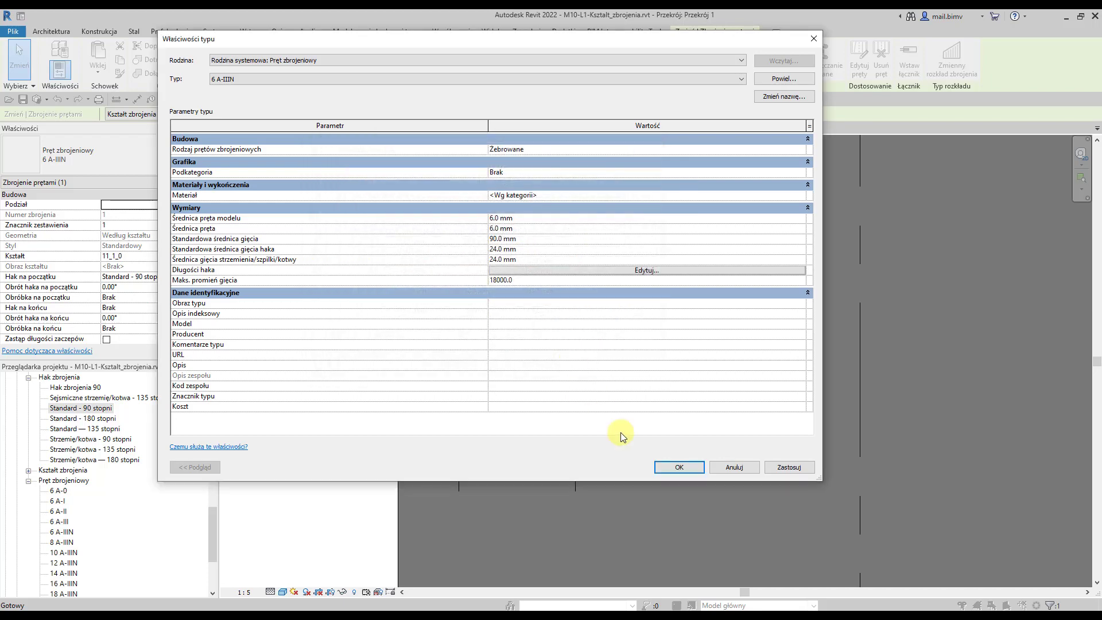
click(680, 466)
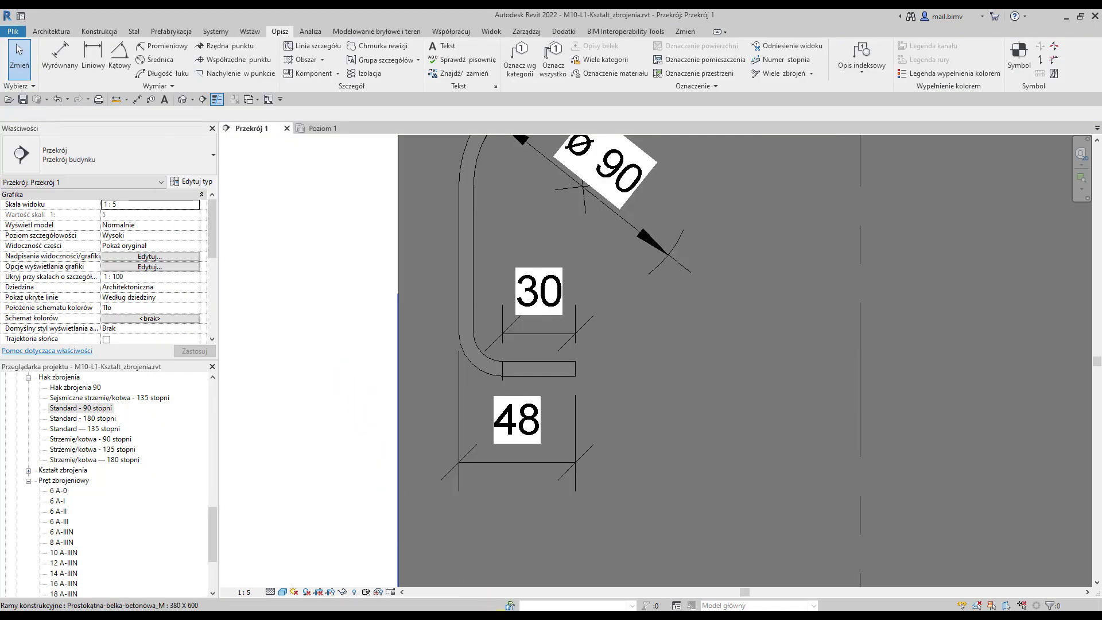
key(alt+Tab)
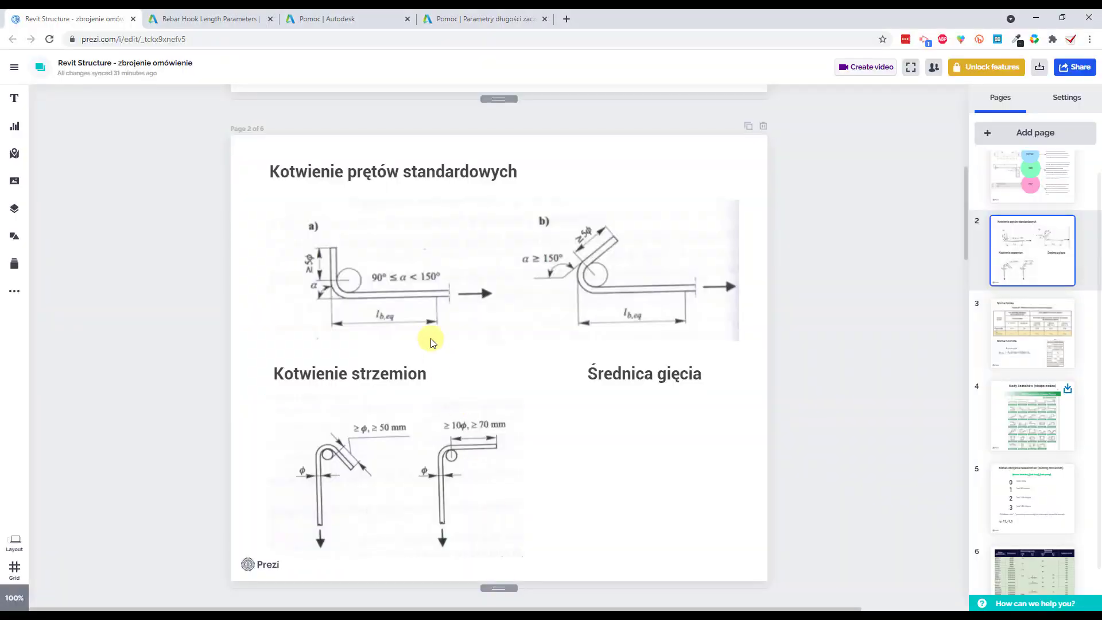
click(368, 184)
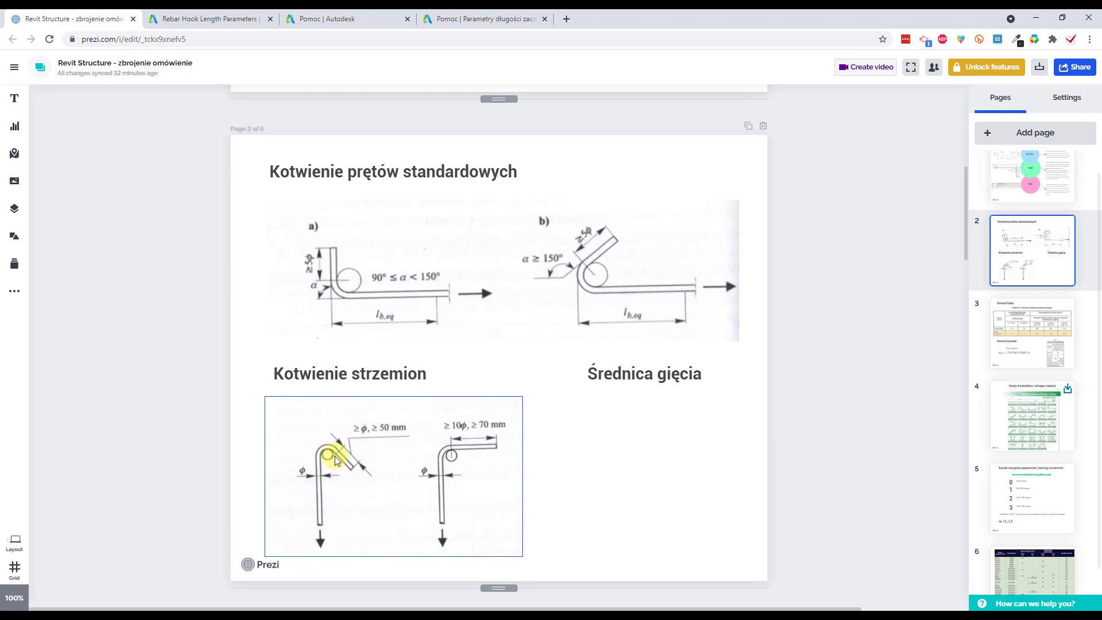
- Inspect the Standard - 90 stopni and Standard - 180 stopni hook type properties
key(alt+Tab)
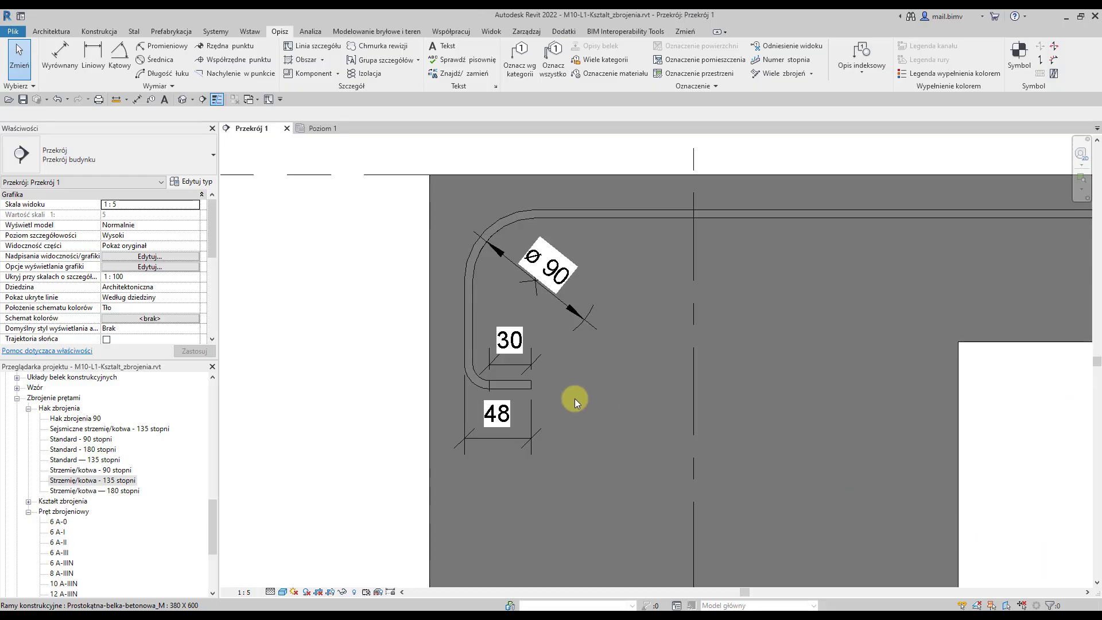
click(365, 402)
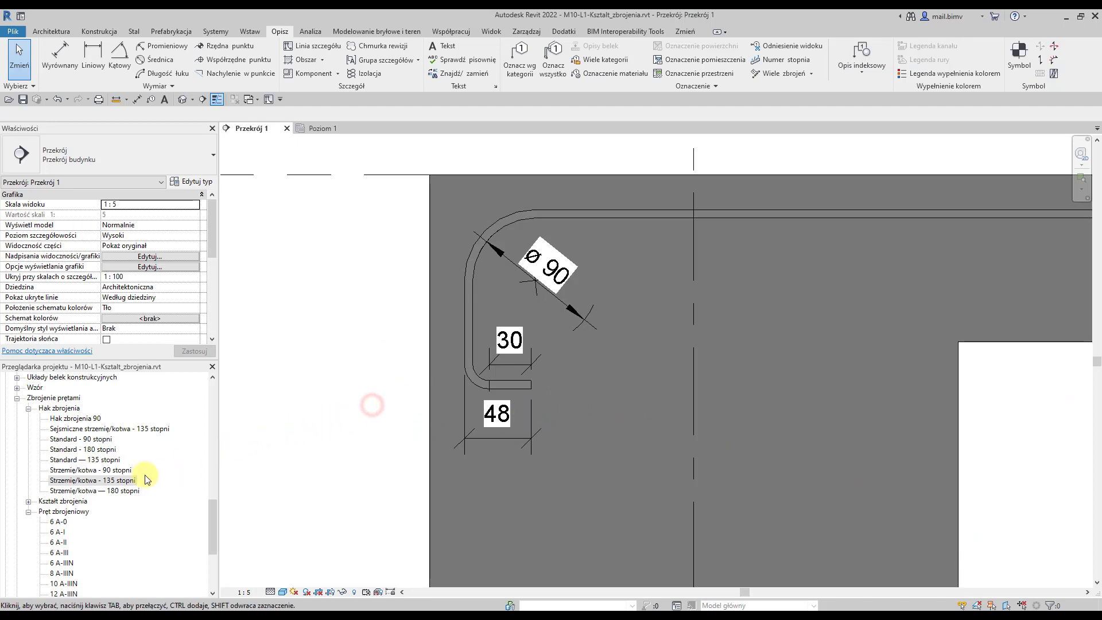
double_click(74, 440)
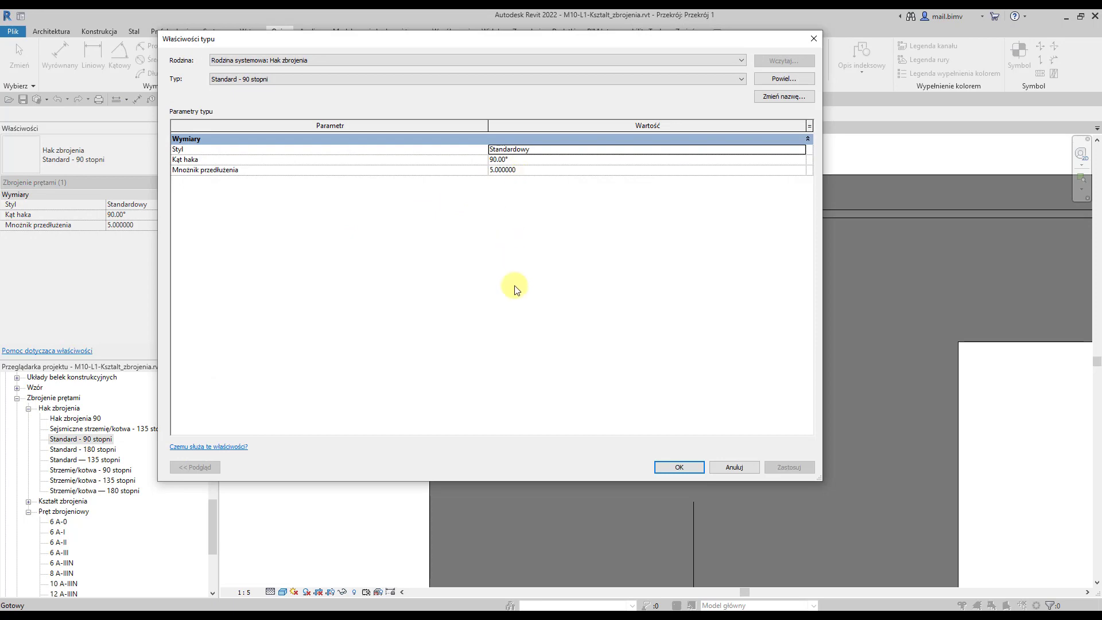
click(680, 467)
double_click(83, 449)
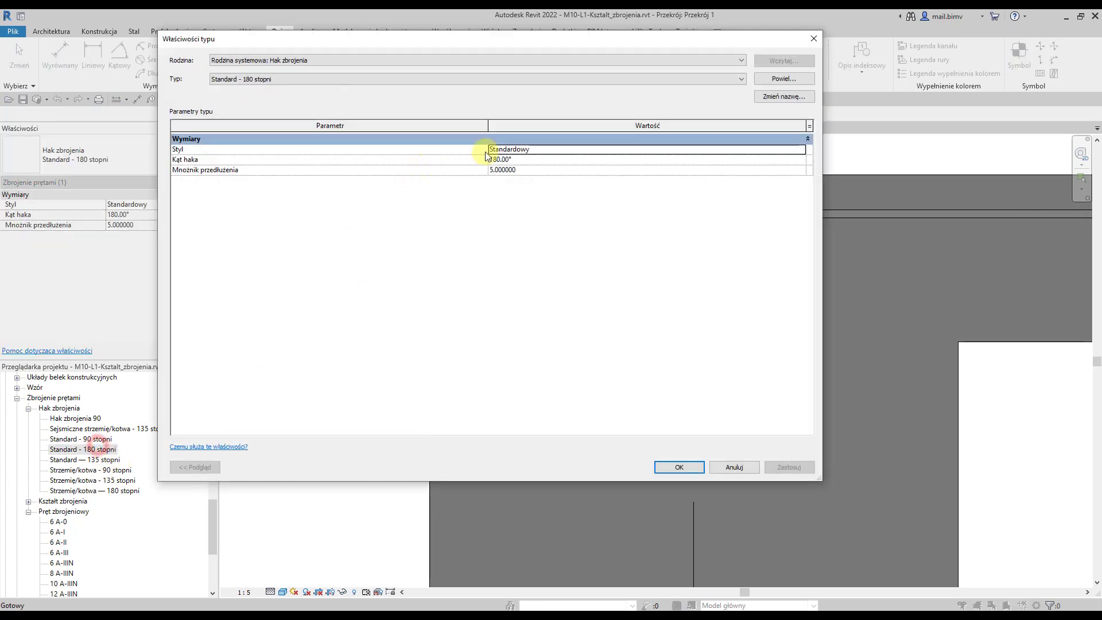
click(722, 471)
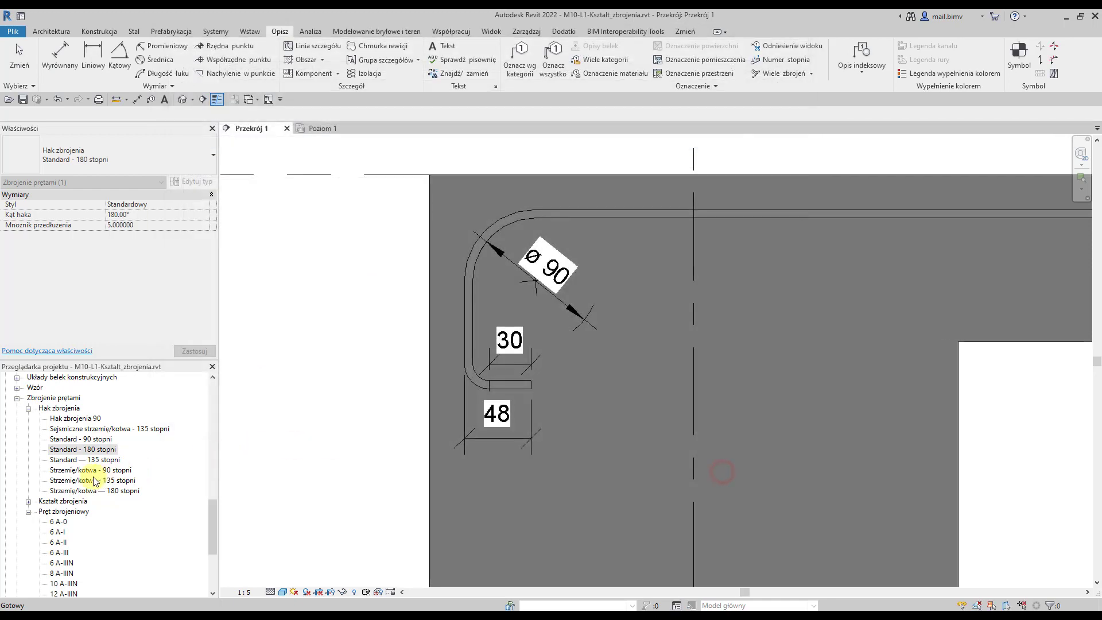
- Check the Strzemię/kotwa - 90 stopni (multiplier 10.000000) and 135 stopni hook type properties
double_click(66, 470)
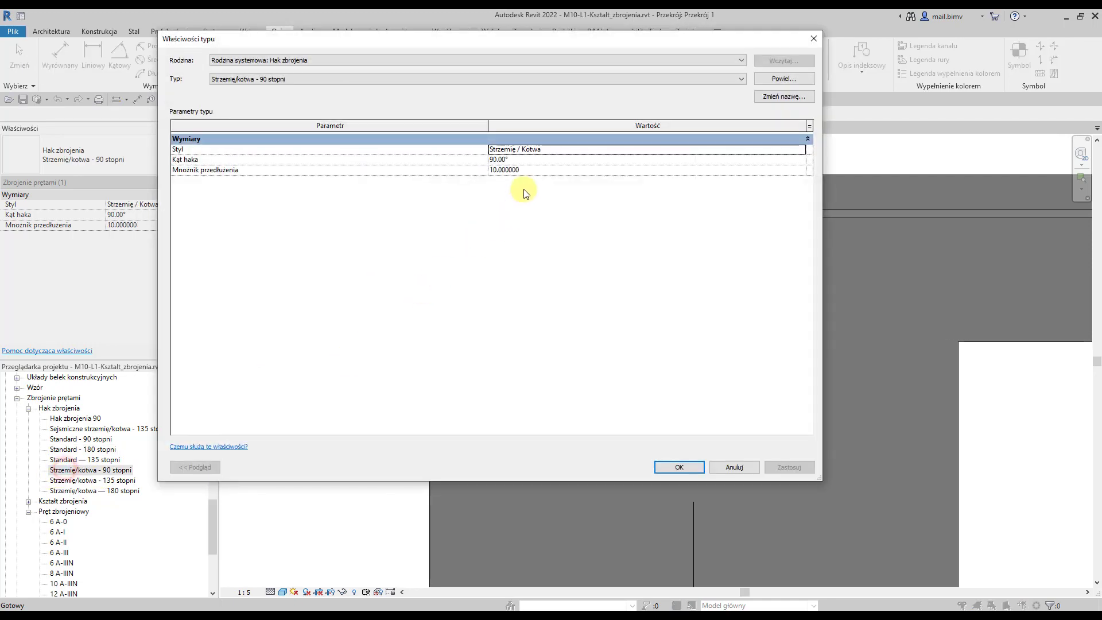
click(523, 170)
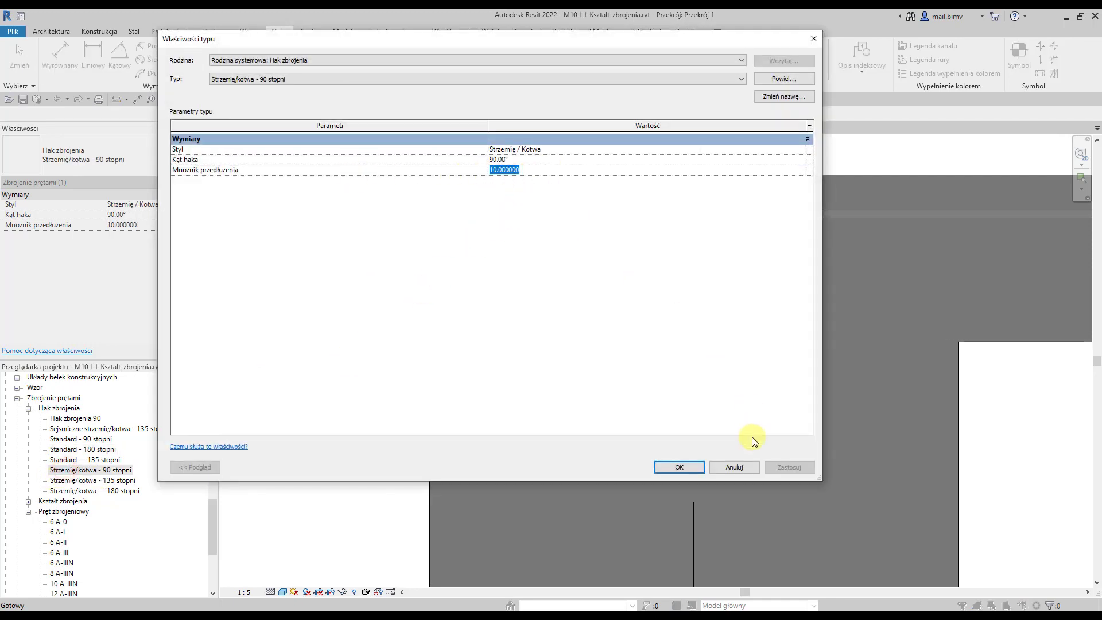
click(731, 467)
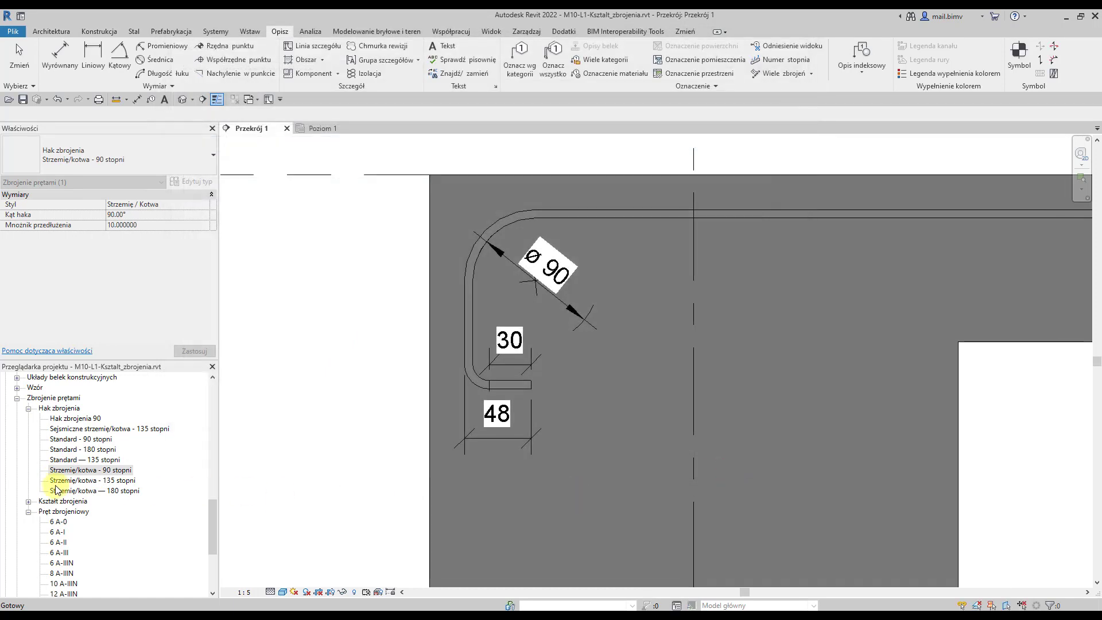
double_click(63, 481)
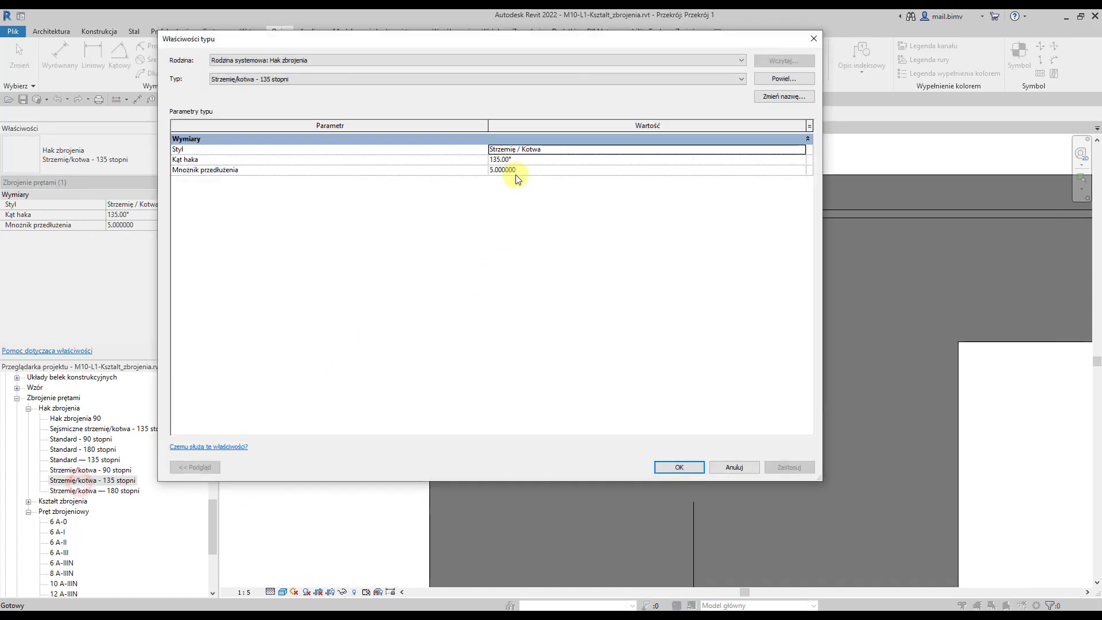